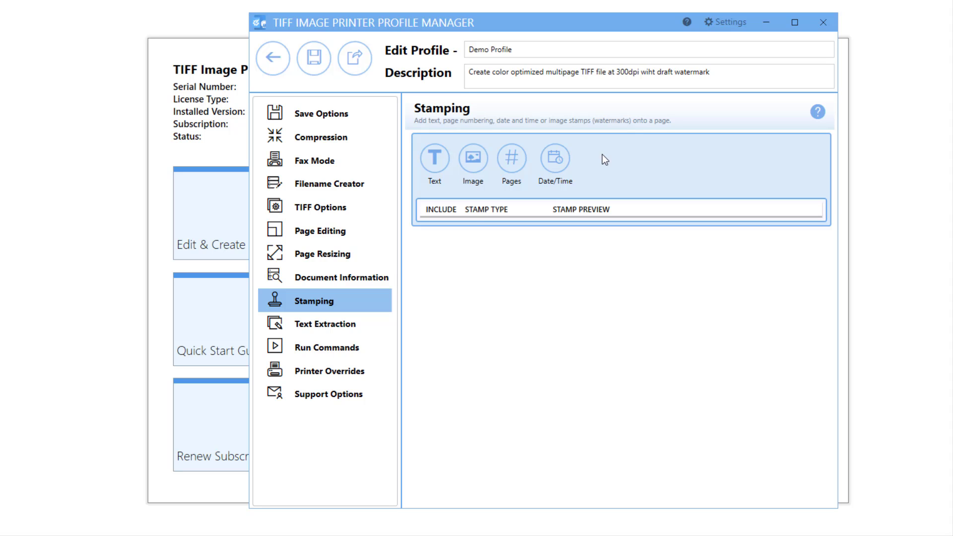
Add text, image, page numbering and date/time stamps to the Demo Profile's stamp list
{"action": "left_click", "coordinate": [444, 156]}
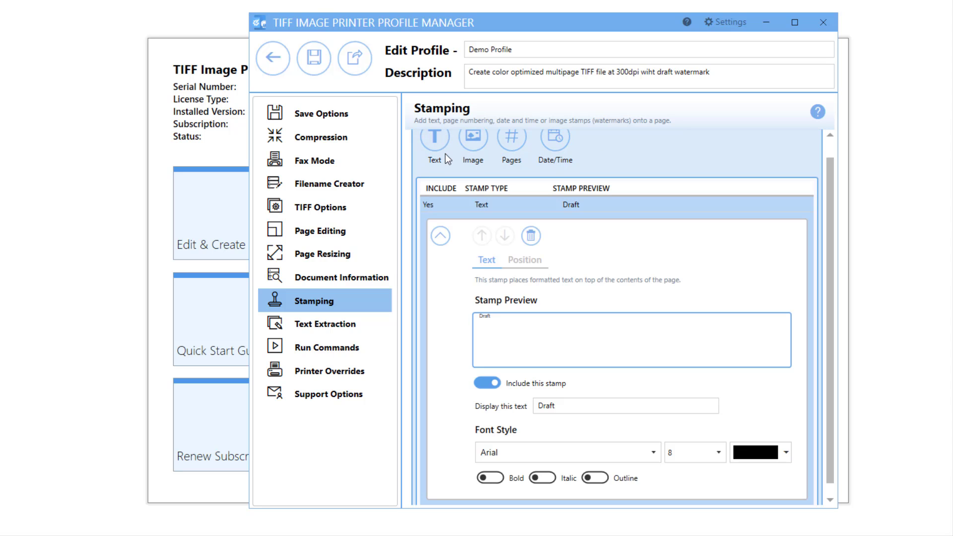
{"action": "left_click", "coordinate": [469, 142]}
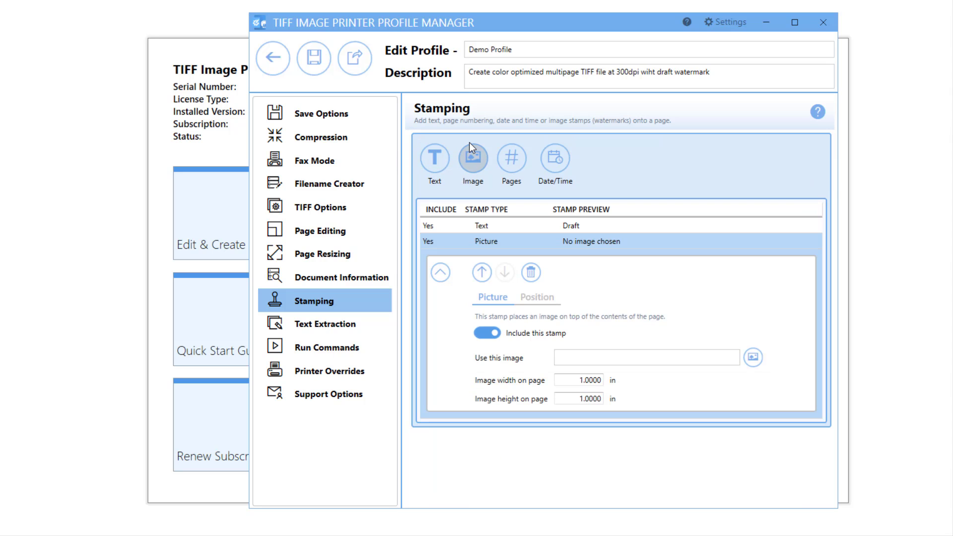
{"action": "left_click", "coordinate": [514, 157]}
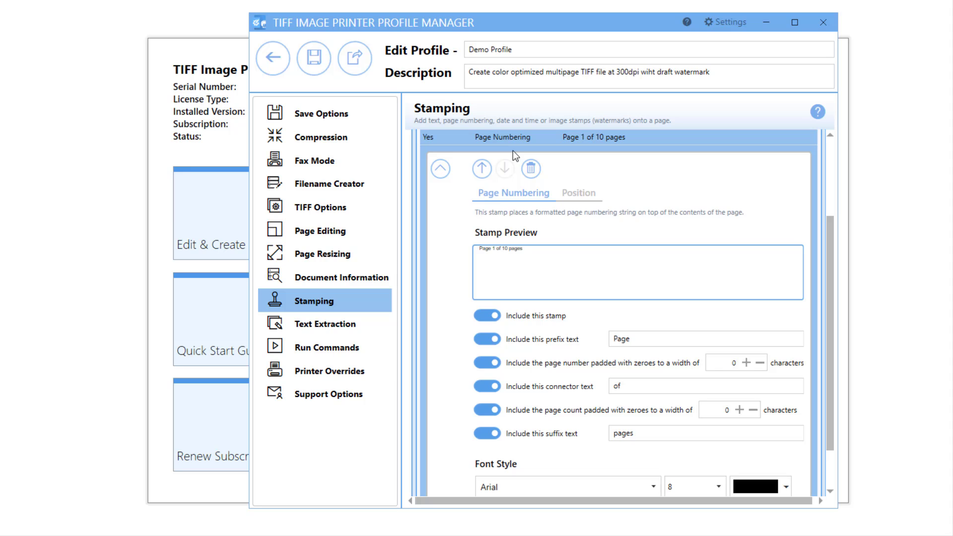
{"action": "scroll", "coordinate": [514, 149], "scroll_direction": "up", "scroll_amount": 5}
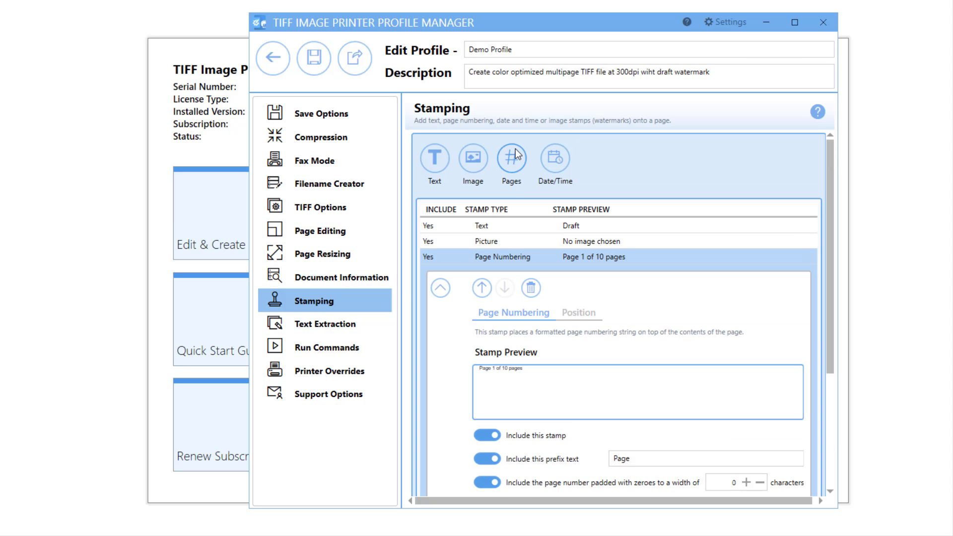
{"action": "left_click", "coordinate": [555, 157]}
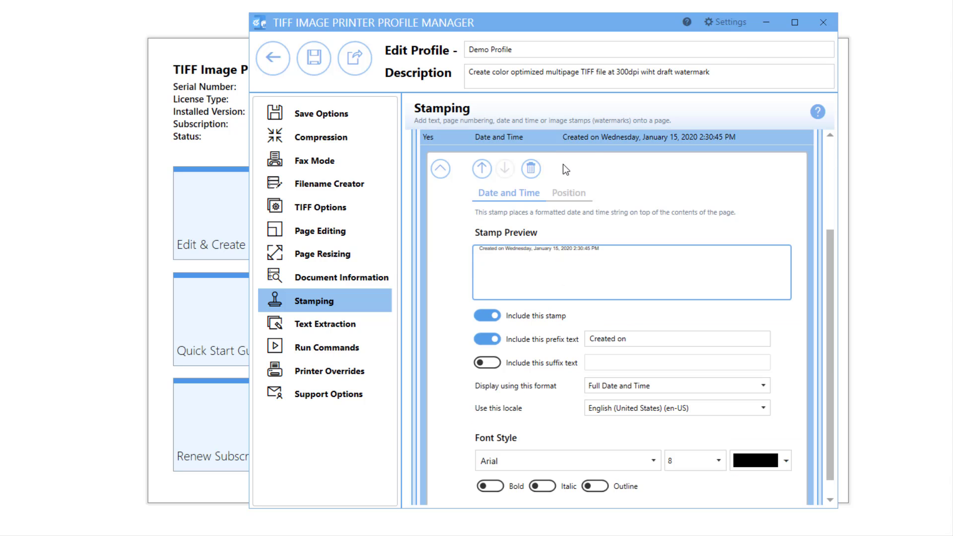
{"action": "scroll", "coordinate": [563, 170], "scroll_direction": "up", "scroll_amount": 2}
{"action": "scroll", "coordinate": [571, 171], "scroll_direction": "up", "scroll_amount": 1}
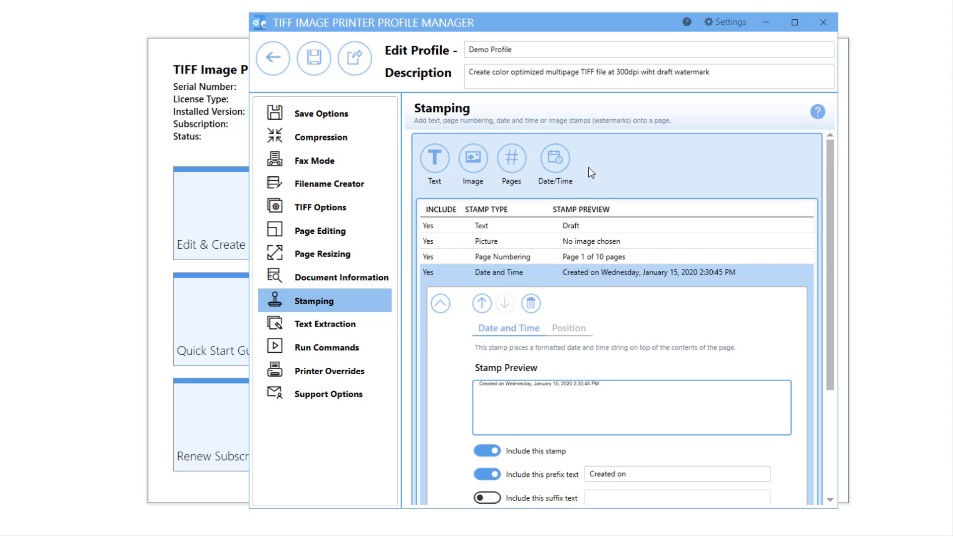
{"action": "left_click", "coordinate": [442, 165]}
{"action": "scroll", "coordinate": [441, 164], "scroll_direction": "up", "scroll_amount": 3}
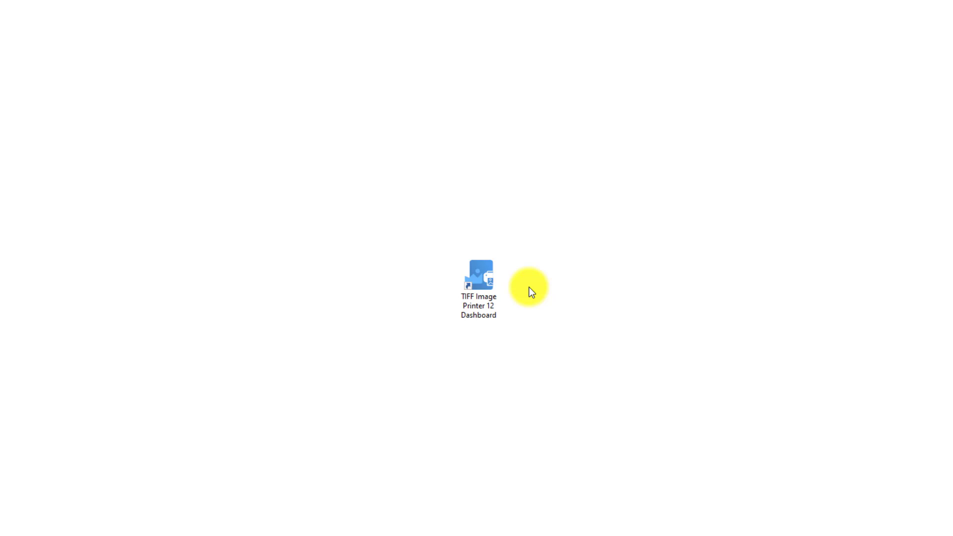
Open the profile manager from the TIFF Image Printer 12 Dashboard and duplicate the Color Optimized TIFF profile
{"action": "left_click", "coordinate": [494, 281]}
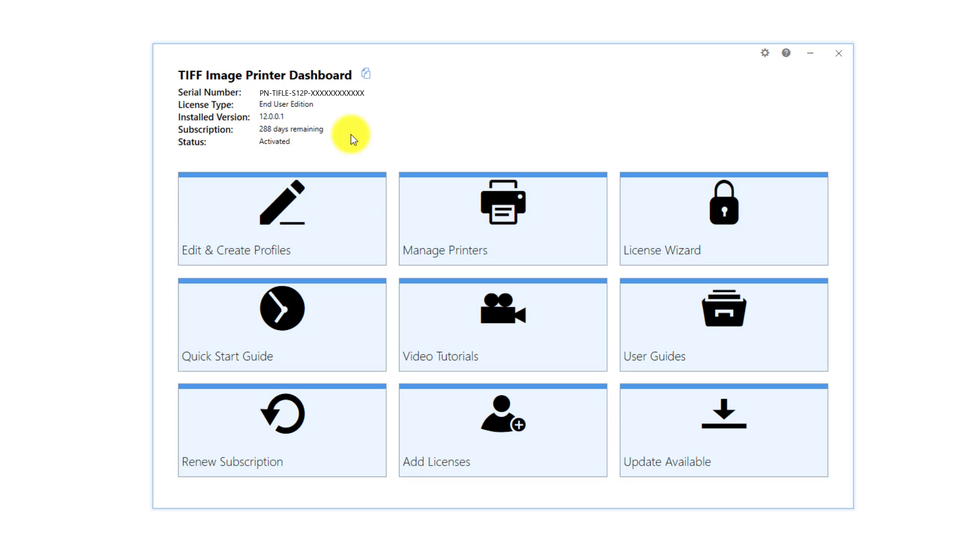
{"action": "left_click", "coordinate": [335, 199]}
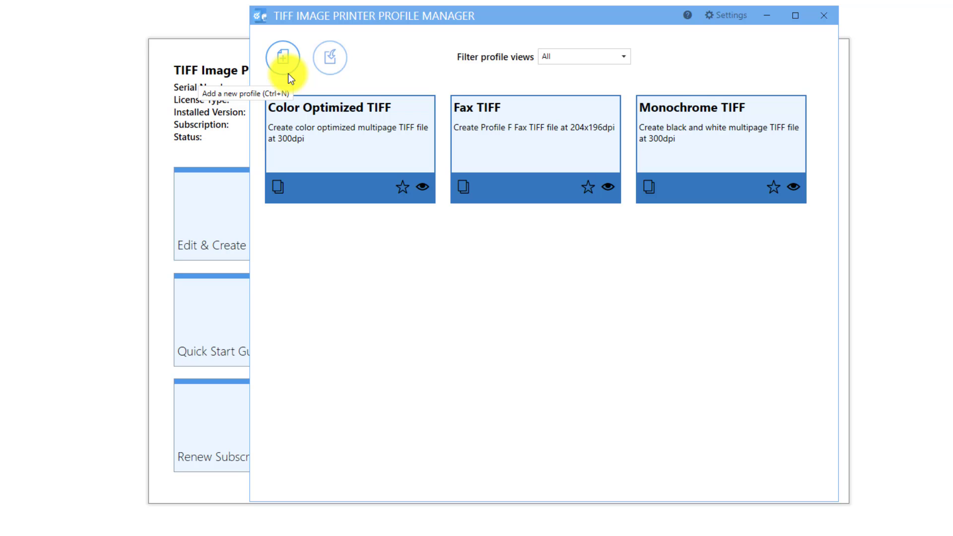
{"action": "left_click", "coordinate": [276, 188]}
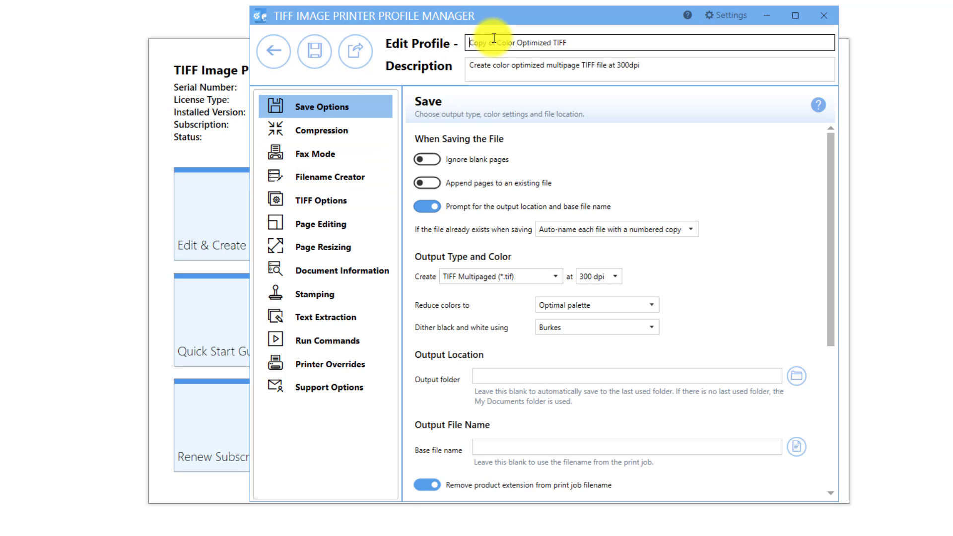
Rename the copied profile as "Color Optimized TIFF - with Draft Watermark" and append "with draft watermark" to its description
{"action": "left_click_drag", "start_coordinate": [496, 38], "coordinate": [440, 39]}
{"action": "key", "text": "BackSpace"}
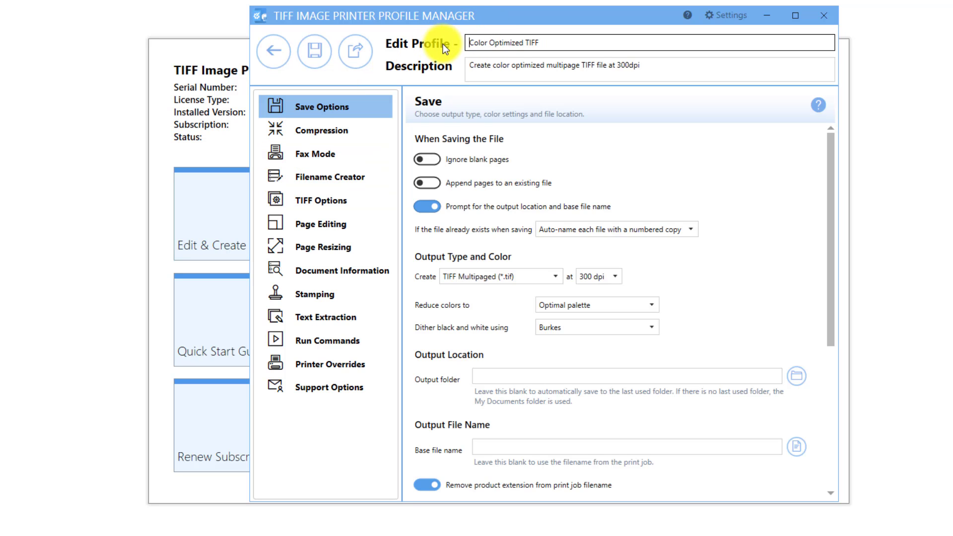
{"action": "left_click", "coordinate": [548, 44]}
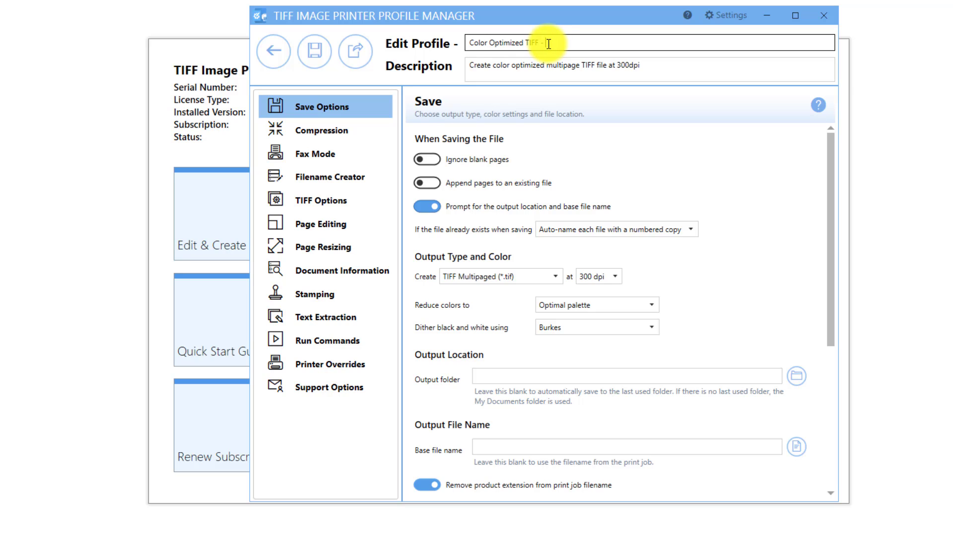
{"action": "type", "text": "- With Draft Watermark"}
{"action": "left_click", "coordinate": [653, 64]}
{"action": "type", "text": "w"}
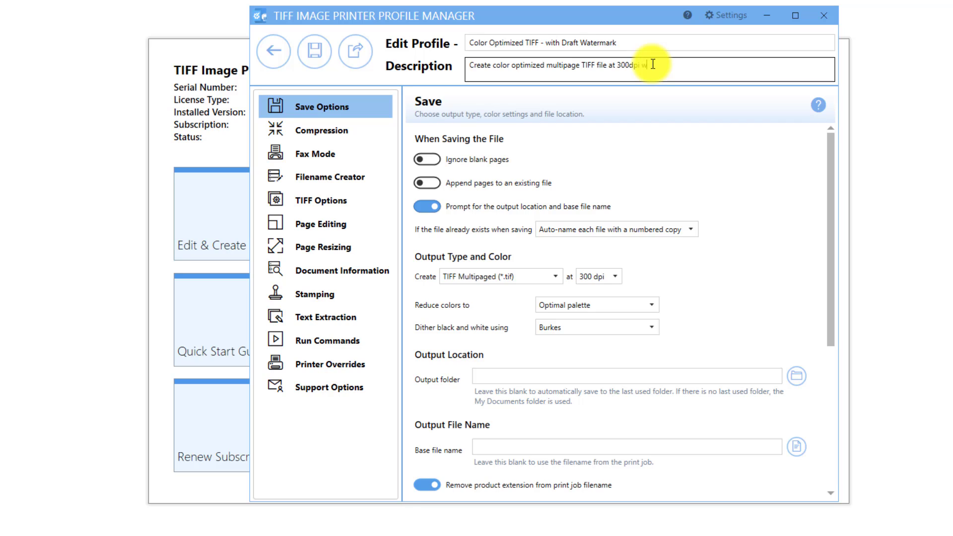
{"action": "type", "text": "ith draft watermark"}
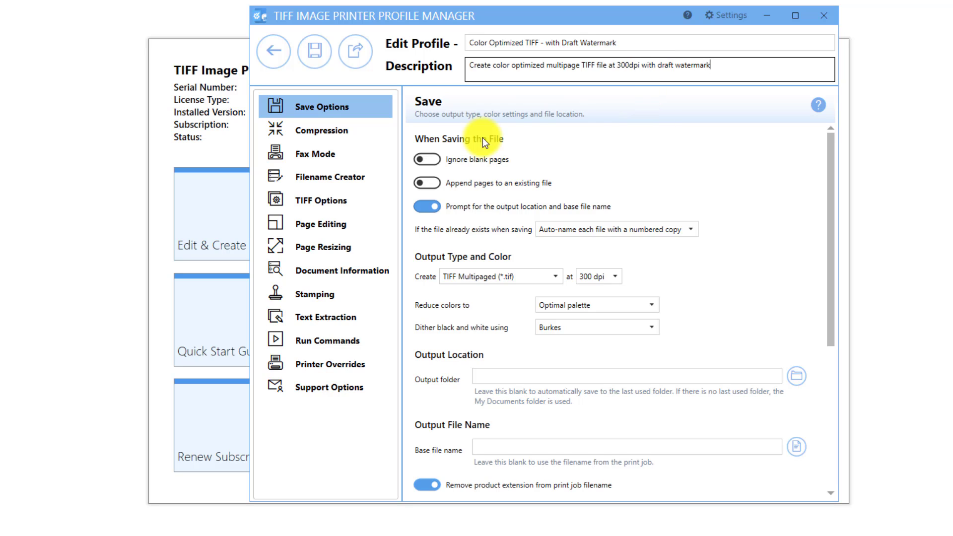
Add a text stamp reading "Draft" to the profile and format it in Arial, size 72, with an outline
{"action": "left_click", "coordinate": [353, 296]}
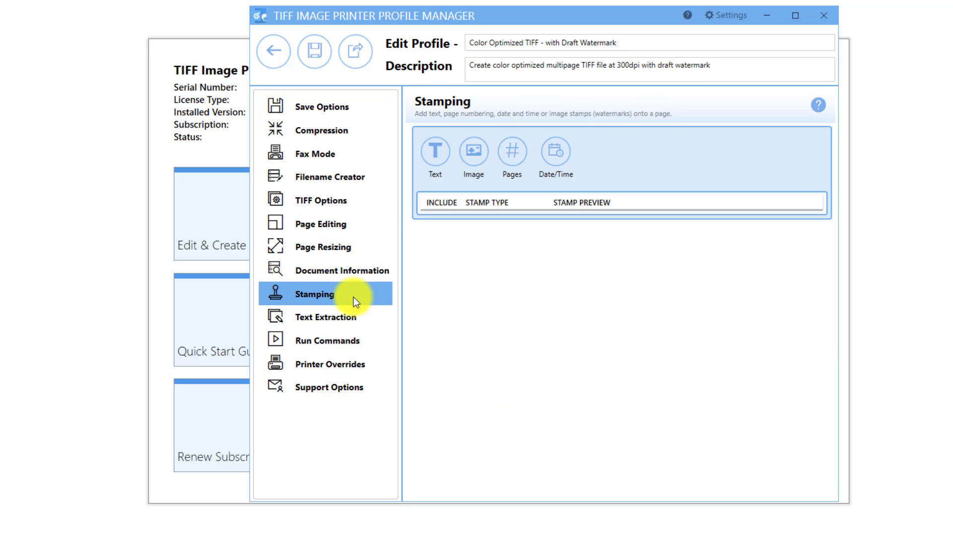
{"action": "left_click", "coordinate": [444, 160]}
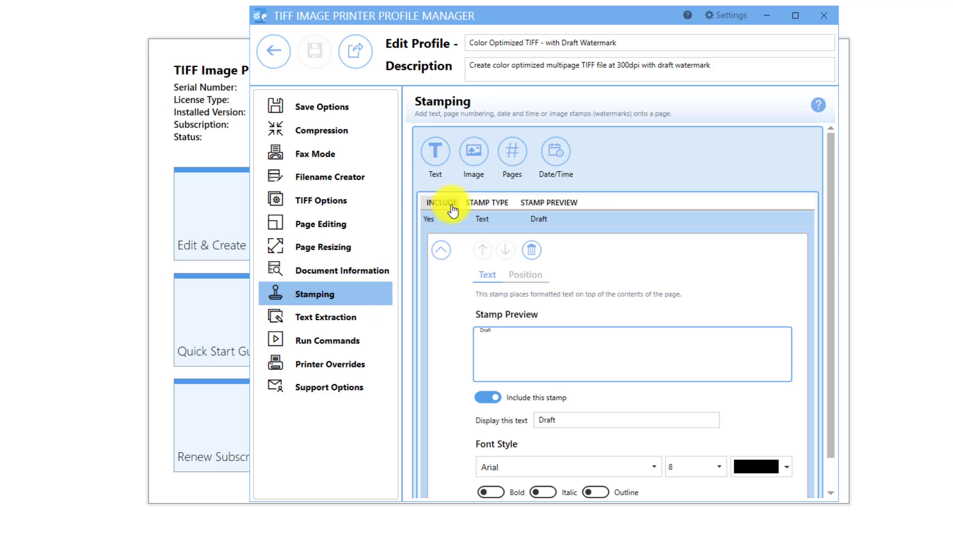
{"action": "left_click", "coordinate": [564, 419]}
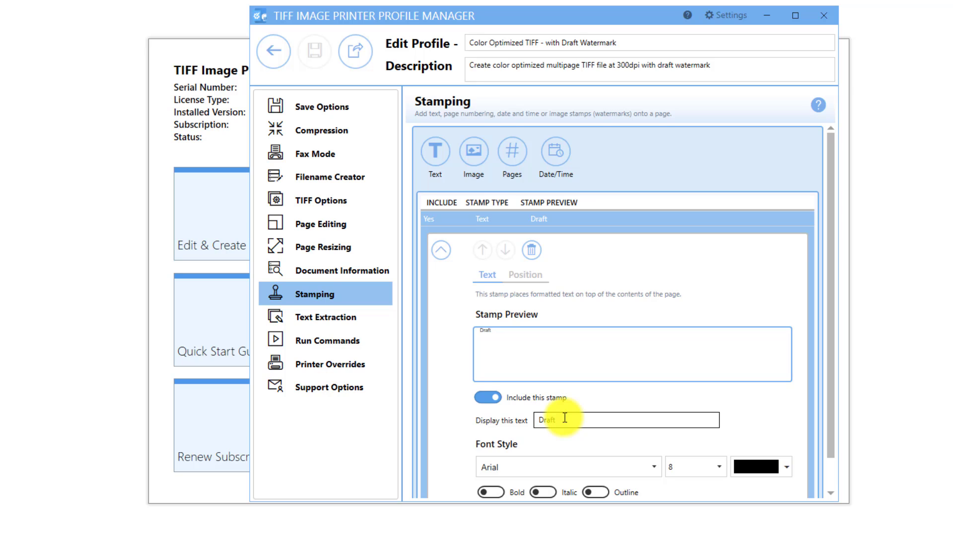
{"action": "scroll", "coordinate": [564, 418], "scroll_direction": "down", "scroll_amount": 2}
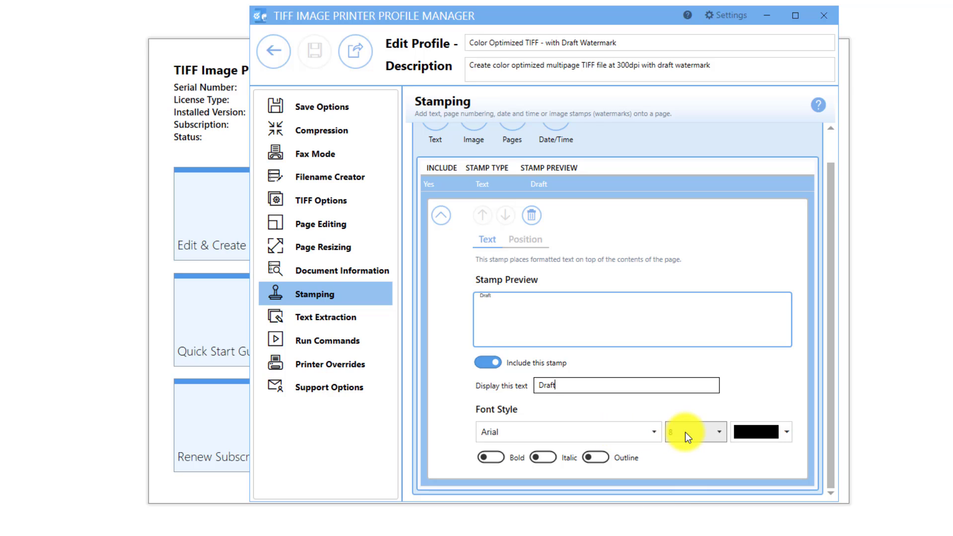
{"action": "left_click", "coordinate": [716, 433]}
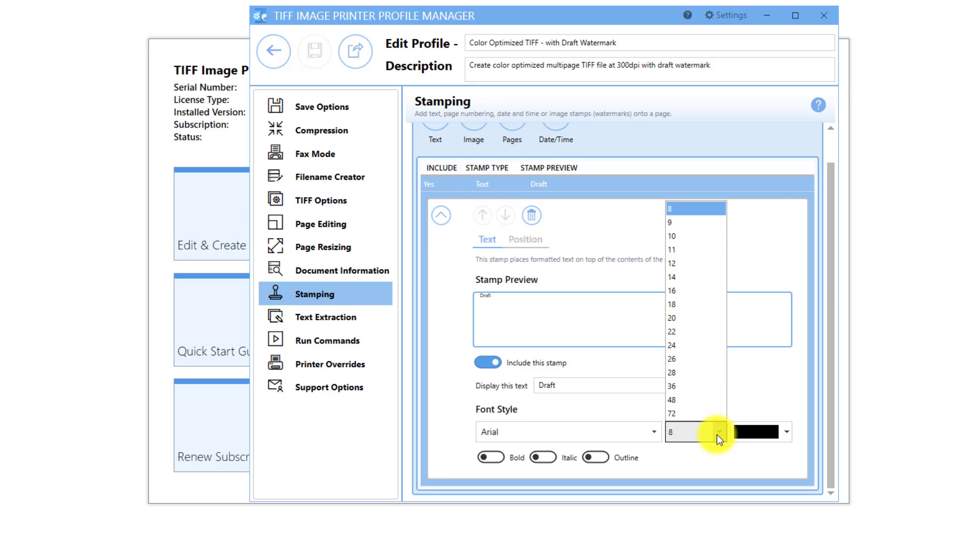
{"action": "left_click", "coordinate": [692, 413]}
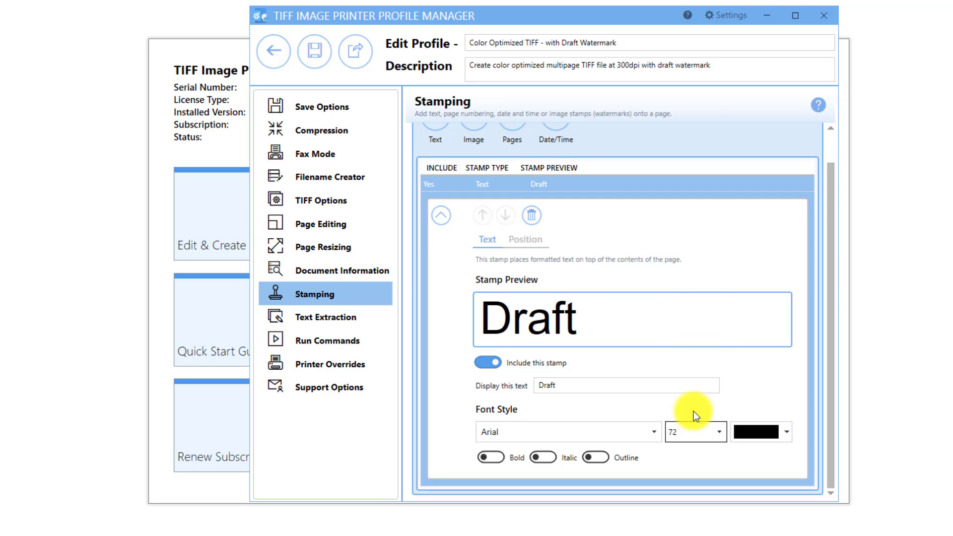
{"action": "left_click", "coordinate": [595, 458]}
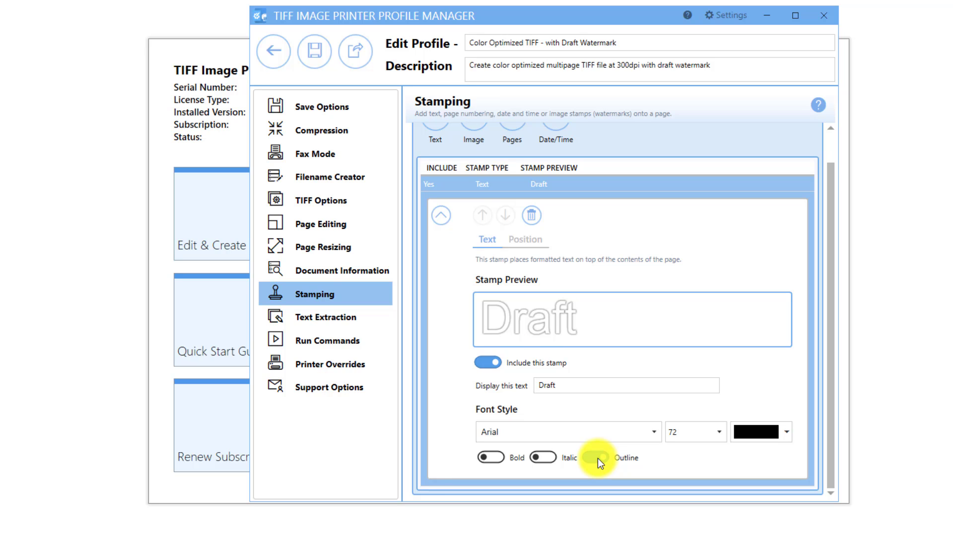
Rotate the Draft stamp to 45° and save the profile, returning to the profile list
{"action": "left_click", "coordinate": [522, 242]}
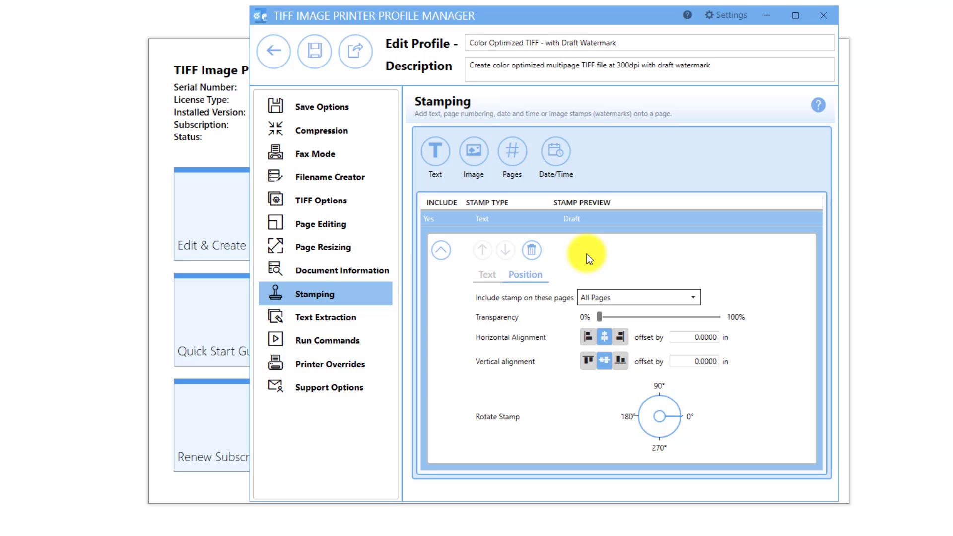
{"action": "left_click", "coordinate": [641, 297]}
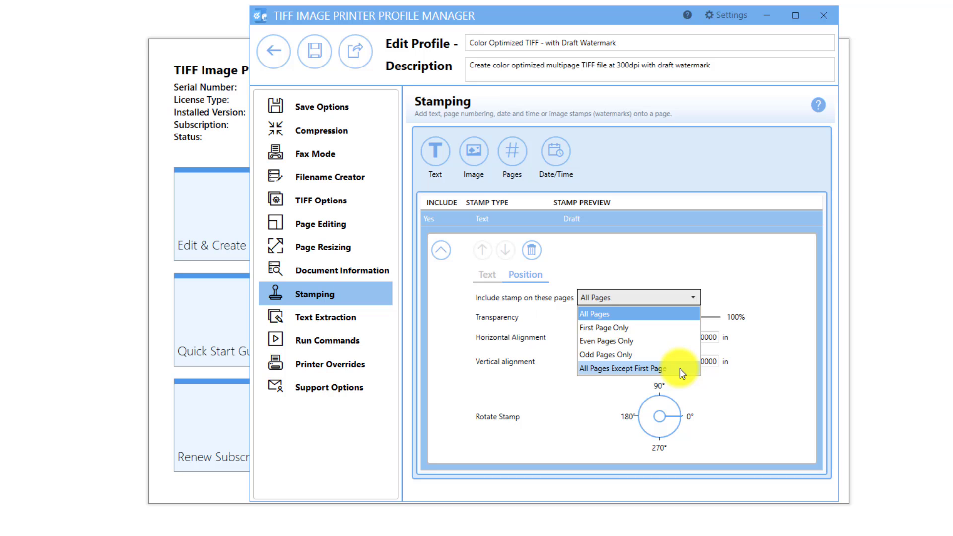
{"action": "left_click", "coordinate": [783, 356]}
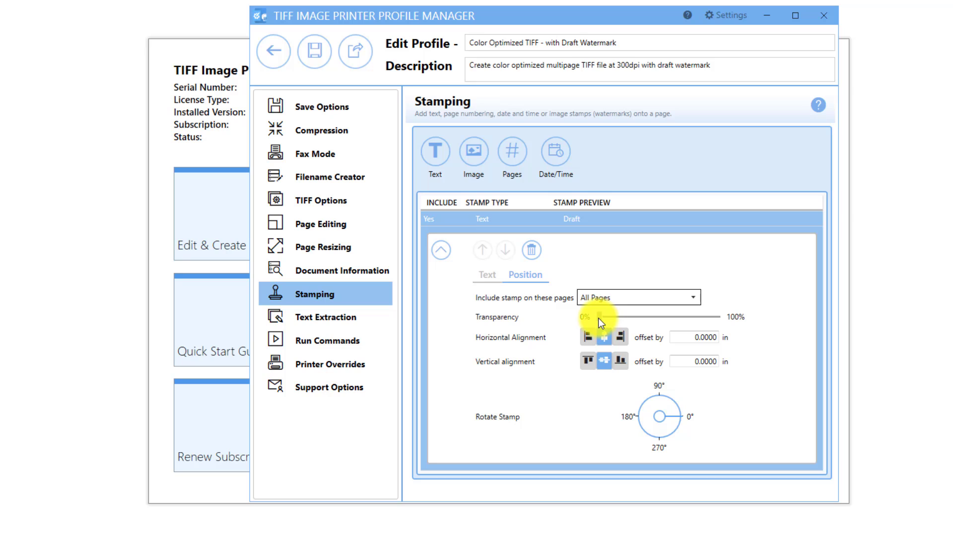
{"action": "left_click_drag", "start_coordinate": [597, 318], "coordinate": [600, 318]}
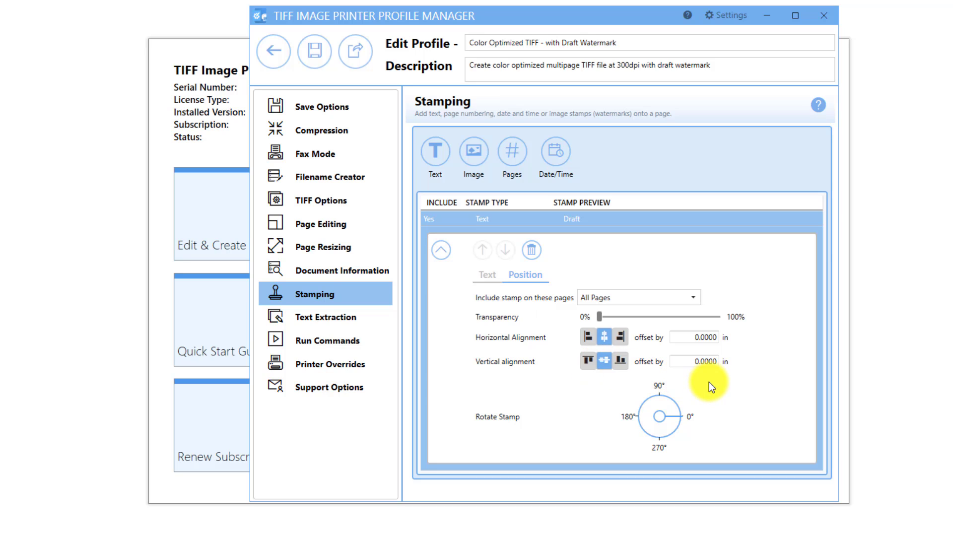
{"action": "left_click", "coordinate": [668, 409]}
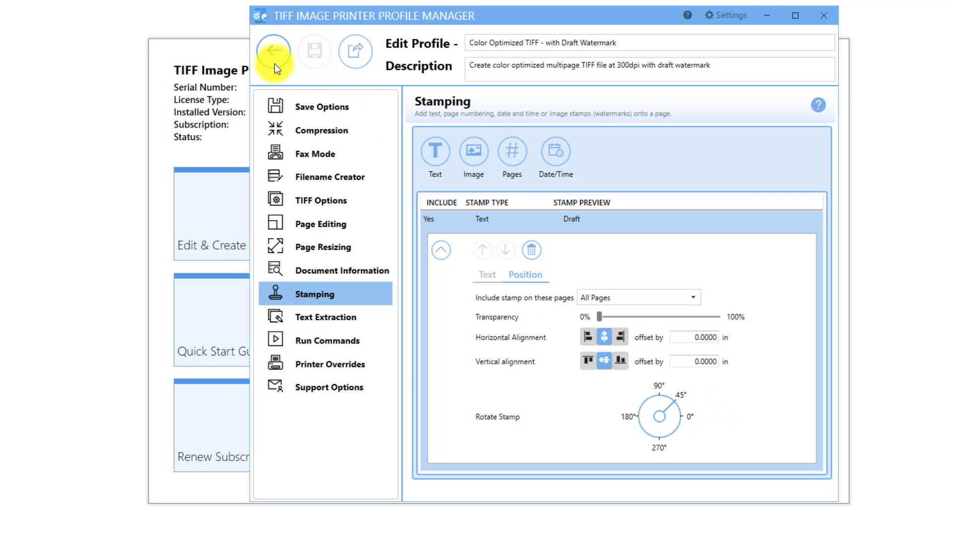
{"action": "left_click", "coordinate": [274, 51]}
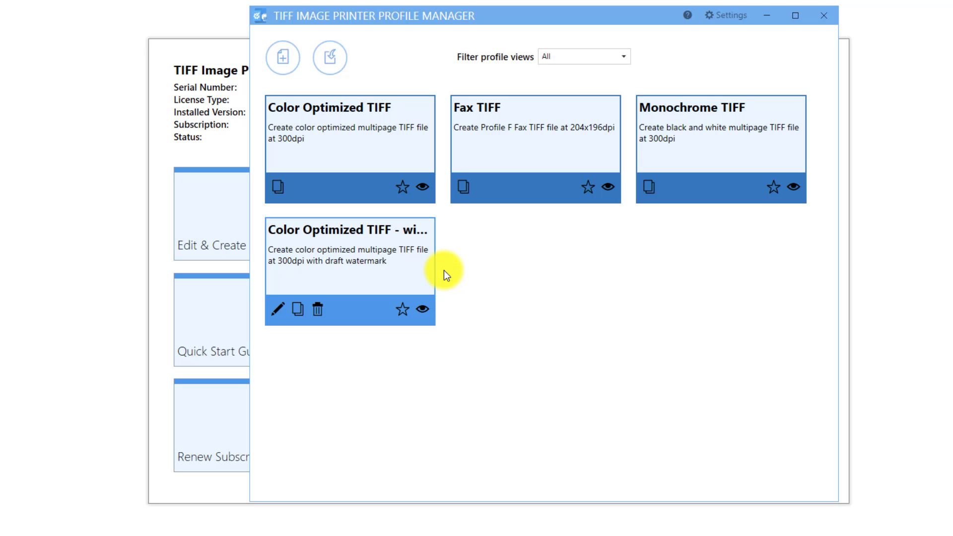
Duplicate the Color Optimized TIFF profile and rename the copy as "Color Optimized TIFF - with Logo Watermark"
{"action": "left_click", "coordinate": [279, 188]}
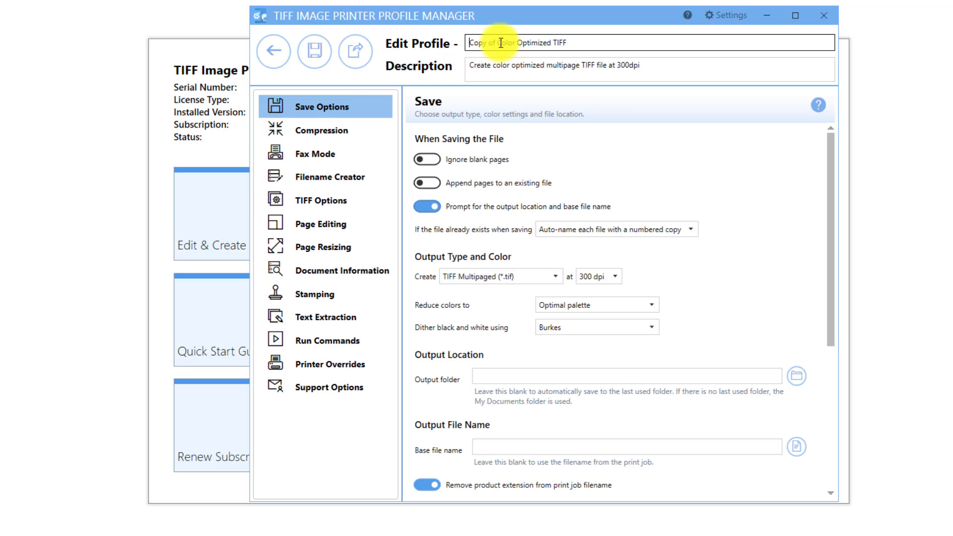
{"action": "left_click_drag", "start_coordinate": [498, 43], "coordinate": [467, 42]}
{"action": "key", "text": "Delete"}
{"action": "type", "text": "- "}
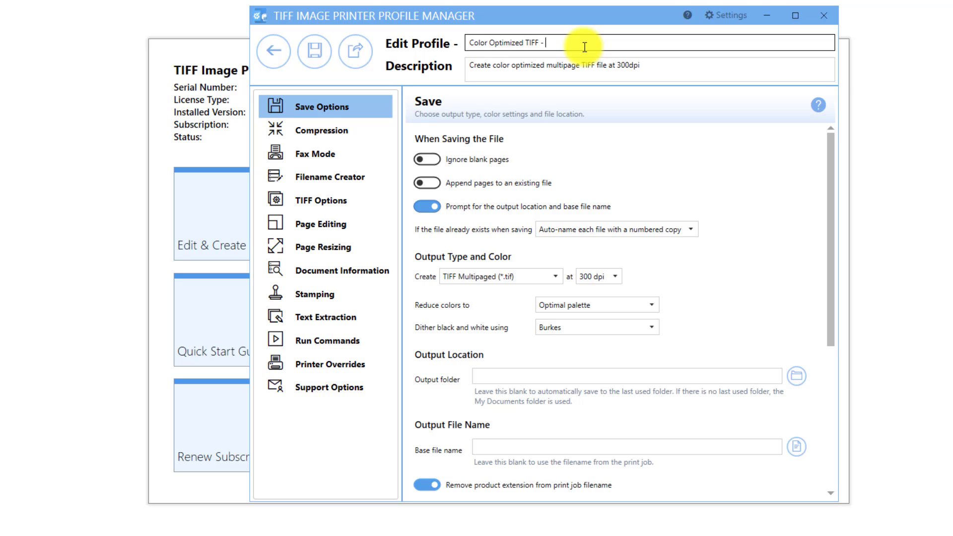
{"action": "type", "text": "with Logo Watermark"}
Append "with logo watermark" to the end of the logo profile's description
{"action": "left_click", "coordinate": [649, 63]}
{"action": "type", "text": "with logo"}
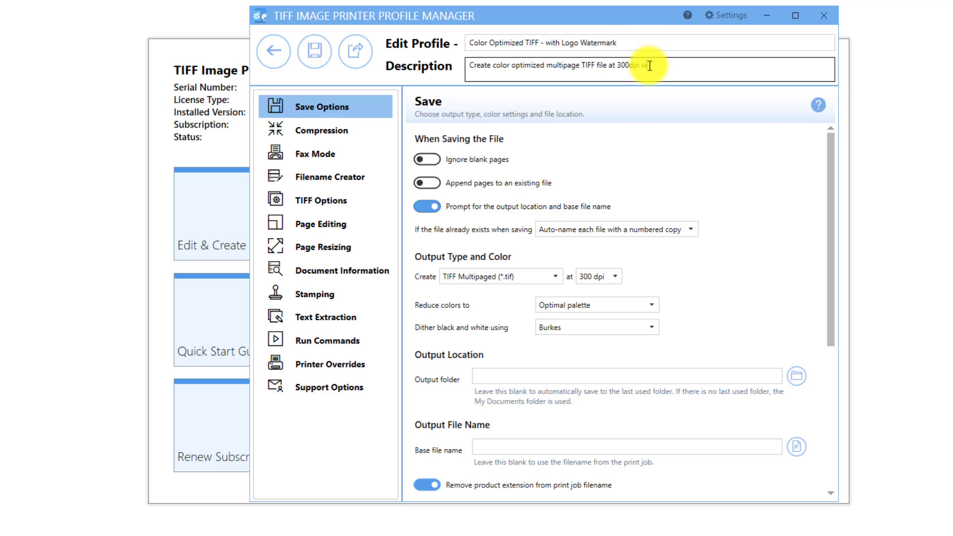
{"action": "type", "text": " watermark"}
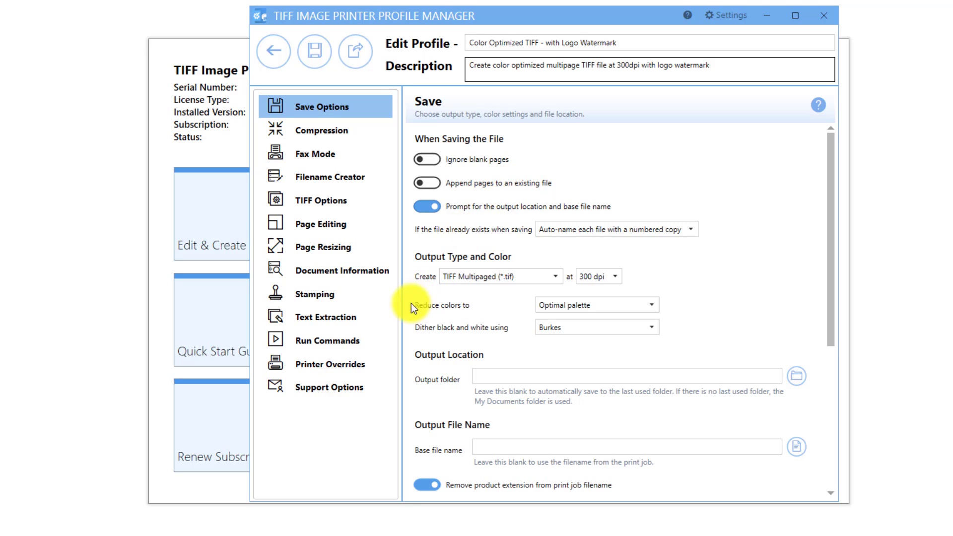
Add an image stamp to the logo profile, using the picture C:\DEMO\peernet_final_logo.png
{"action": "left_click", "coordinate": [383, 299]}
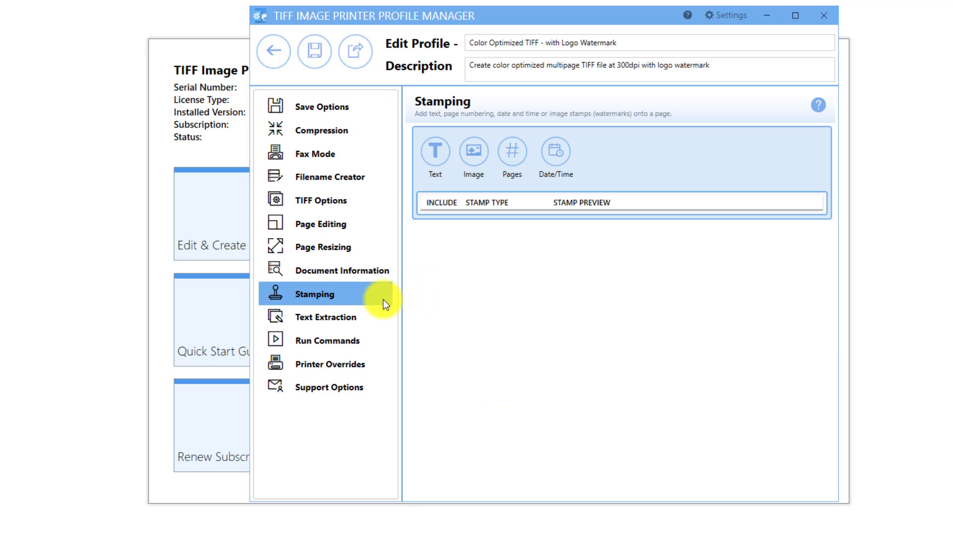
{"action": "left_click", "coordinate": [483, 159]}
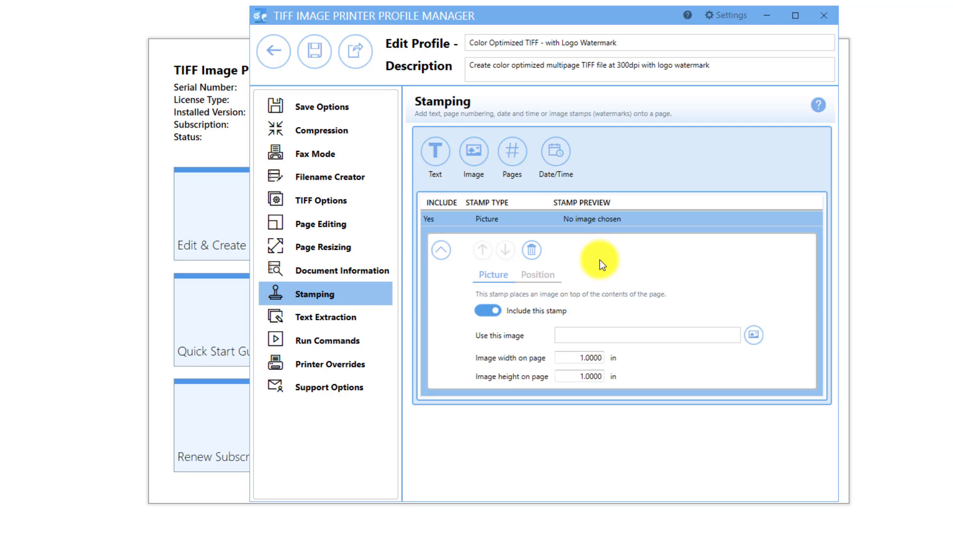
{"action": "left_click", "coordinate": [754, 335]}
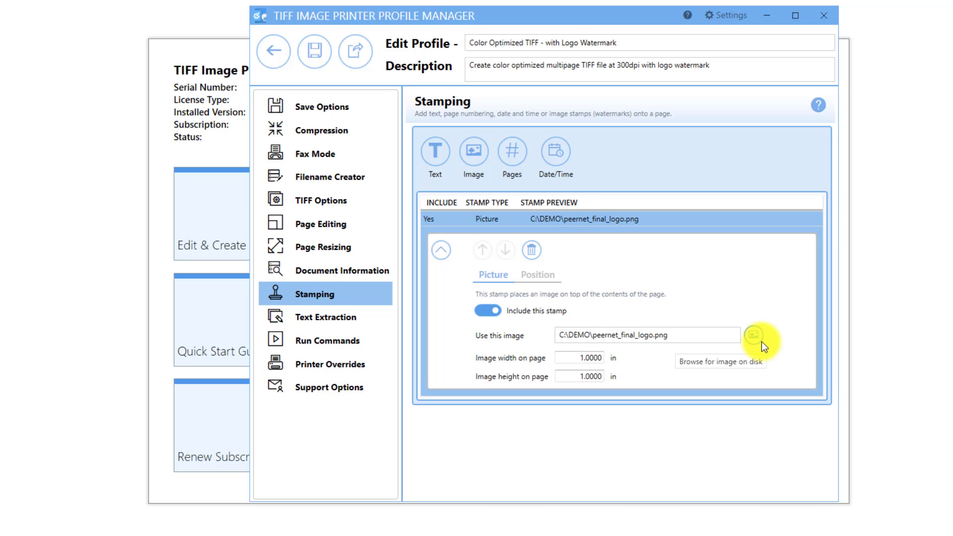
Set the logo stamp's image size on the page to 6.5104 in wide and 1.1041 in high
{"action": "left_click", "coordinate": [595, 357]}
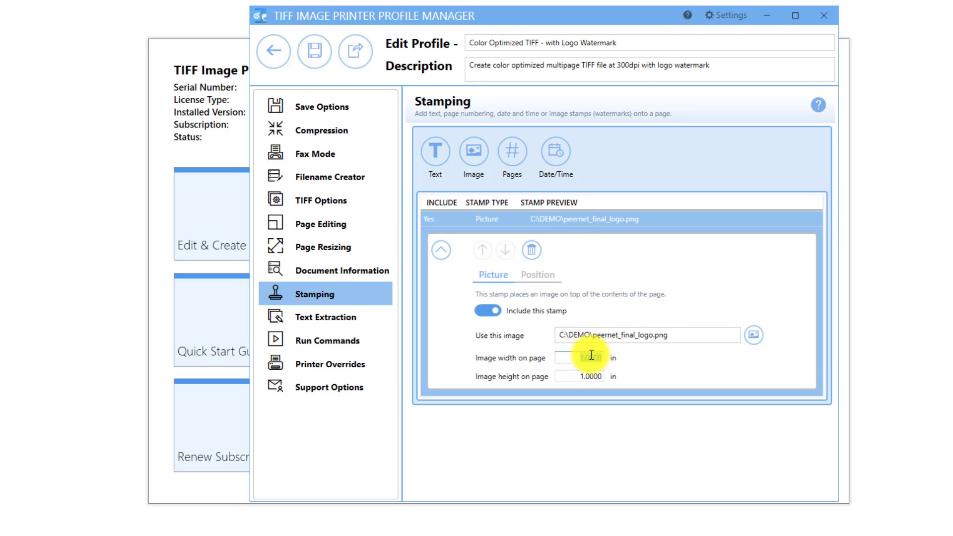
{"action": "type", "text": "6.5104"}
{"action": "left_click_drag", "start_coordinate": [574, 377], "coordinate": [613, 375]}
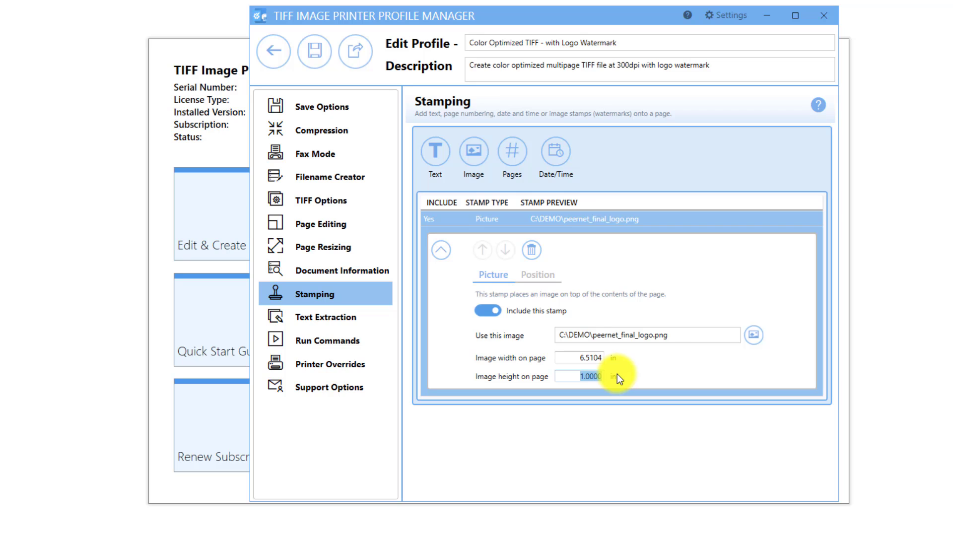
{"action": "type", "text": "1.1041"}
{"action": "left_click", "coordinate": [642, 366]}
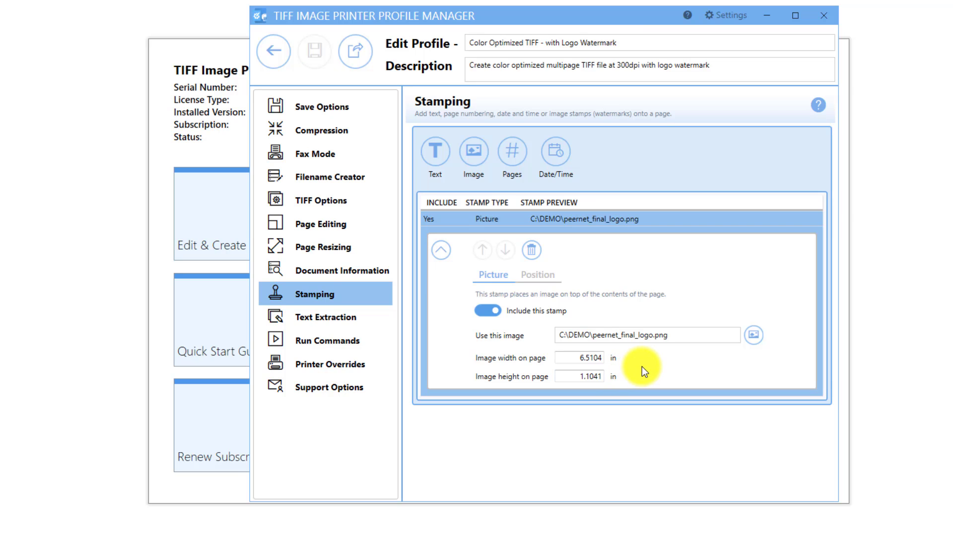
Position the logo stamp on all pages with about 50% transparency, centred horizontally and vertically
{"action": "left_click", "coordinate": [526, 272]}
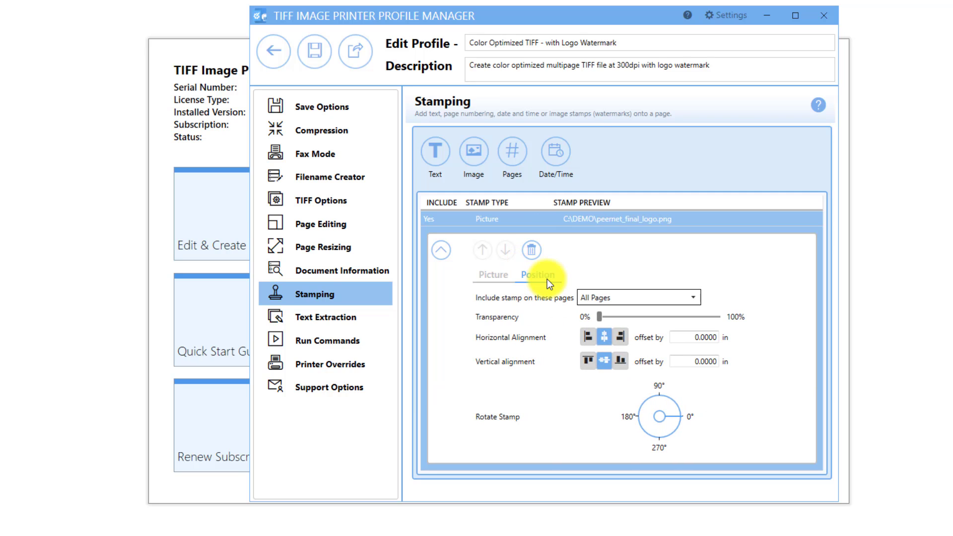
{"action": "left_click", "coordinate": [631, 297]}
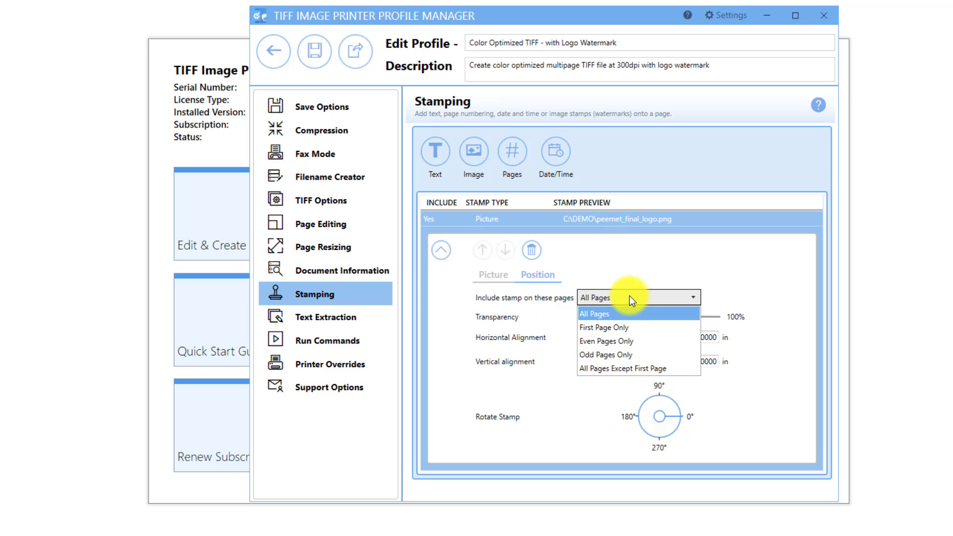
{"action": "left_click", "coordinate": [633, 275]}
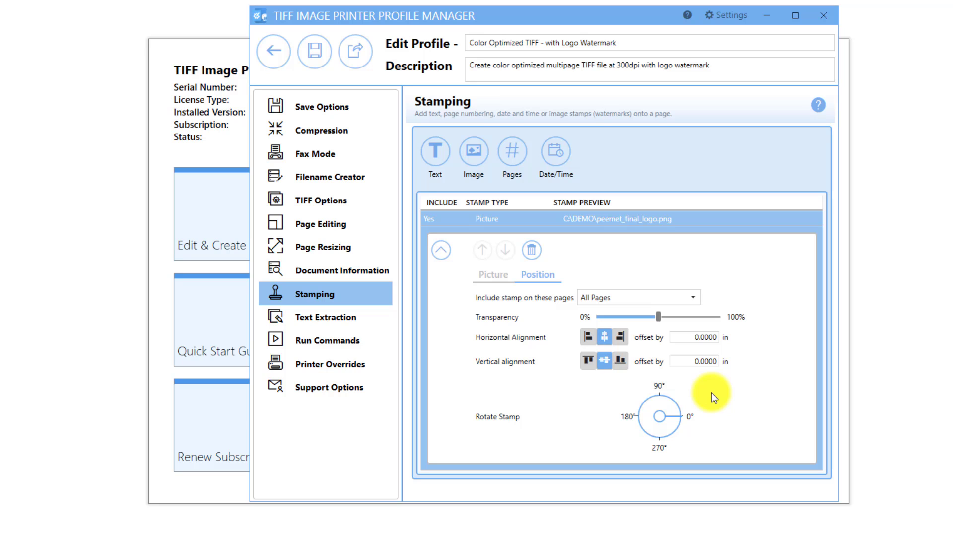
Save the logo watermark profile and close the profile manager
{"action": "left_click", "coordinate": [315, 64]}
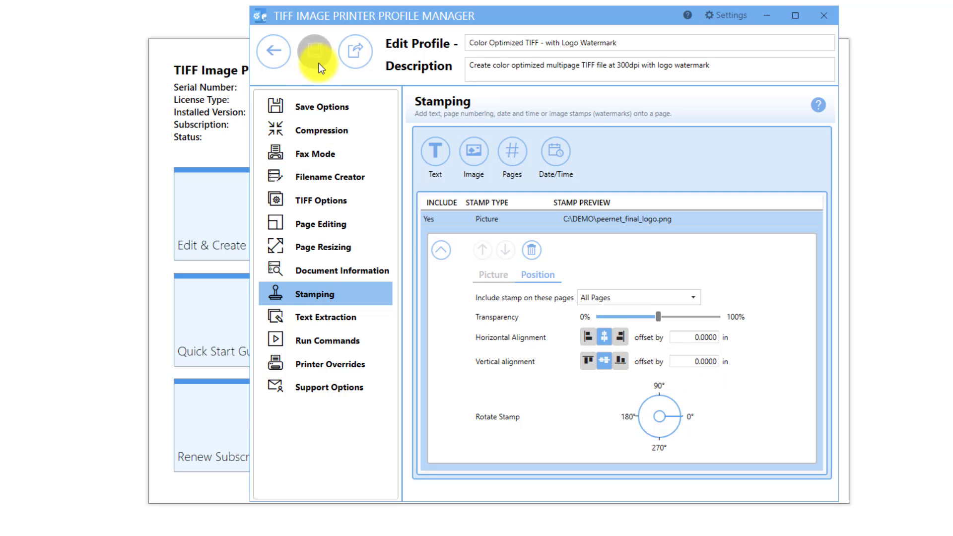
{"action": "left_click", "coordinate": [283, 63]}
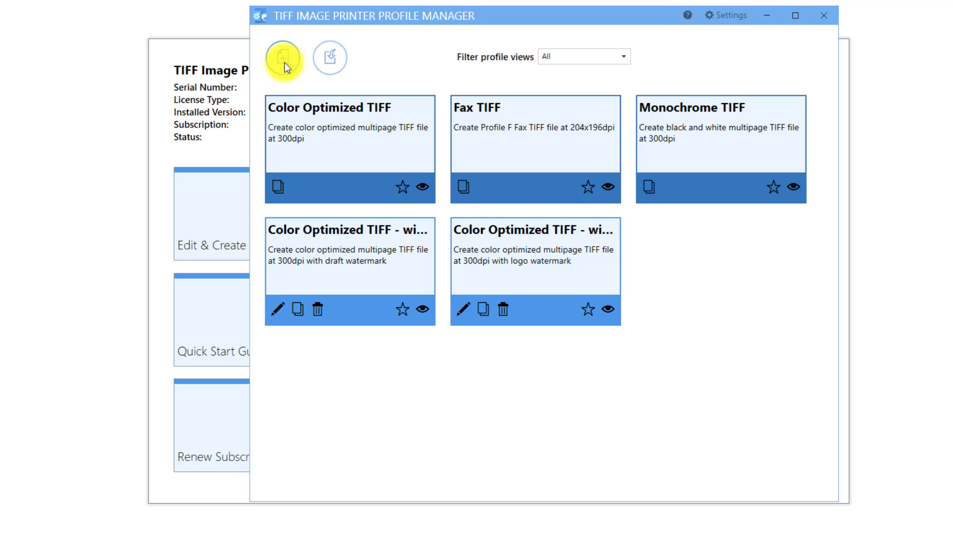
{"action": "left_click", "coordinate": [823, 19]}
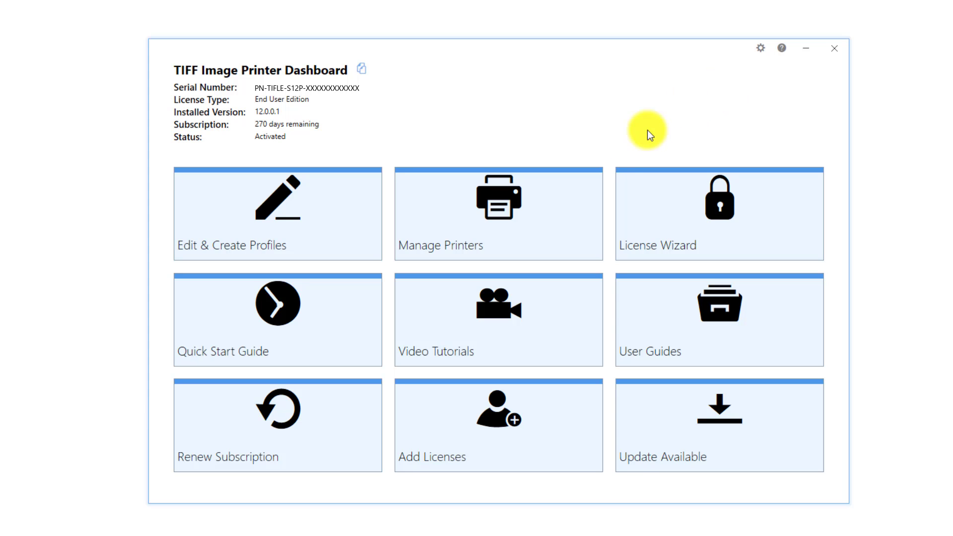
Assign the "Color Optimized TIFF - with Draft Watermark" profile to the existing printer and save it as "TIFF Image Printer 12 - with Draft Watermark"
{"action": "left_click", "coordinate": [569, 195]}
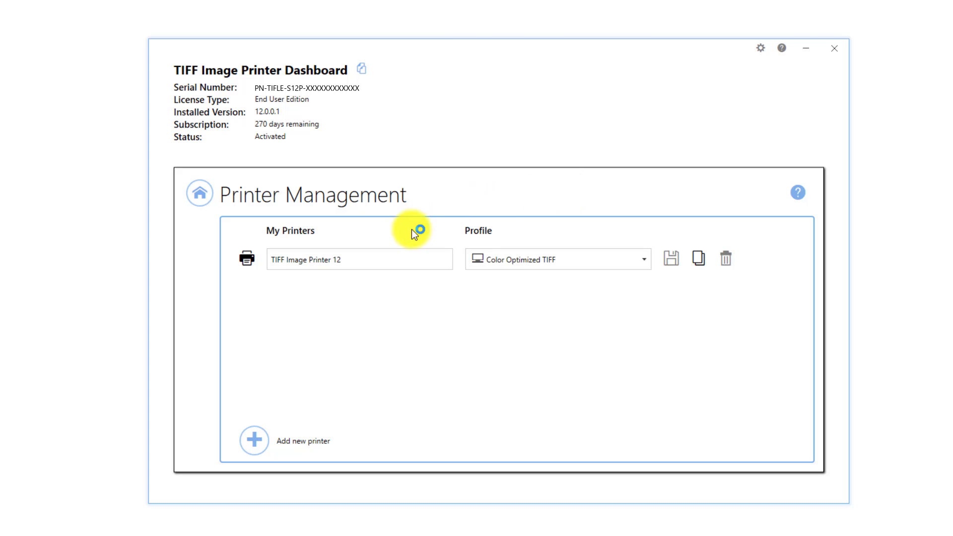
{"action": "left_click", "coordinate": [629, 262]}
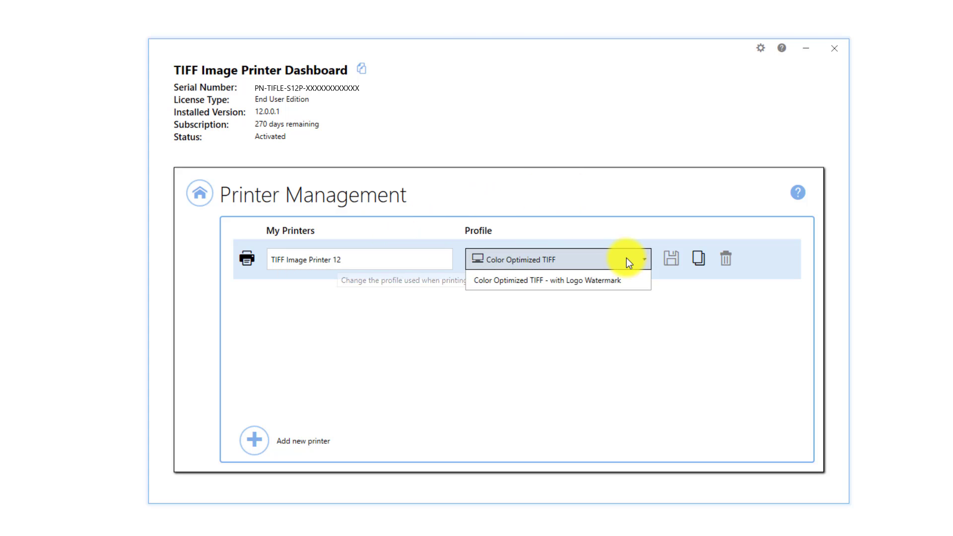
{"action": "left_click", "coordinate": [624, 335]}
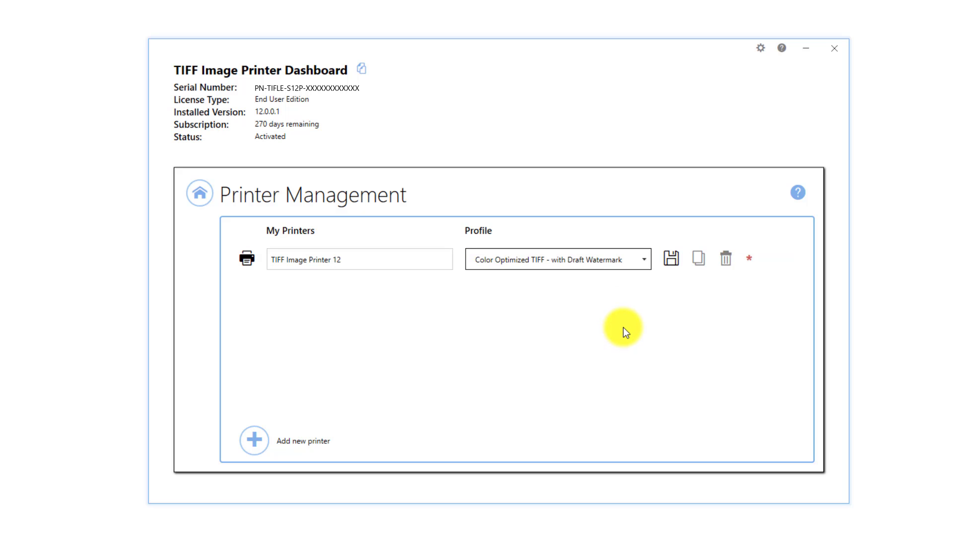
{"action": "left_click", "coordinate": [395, 255]}
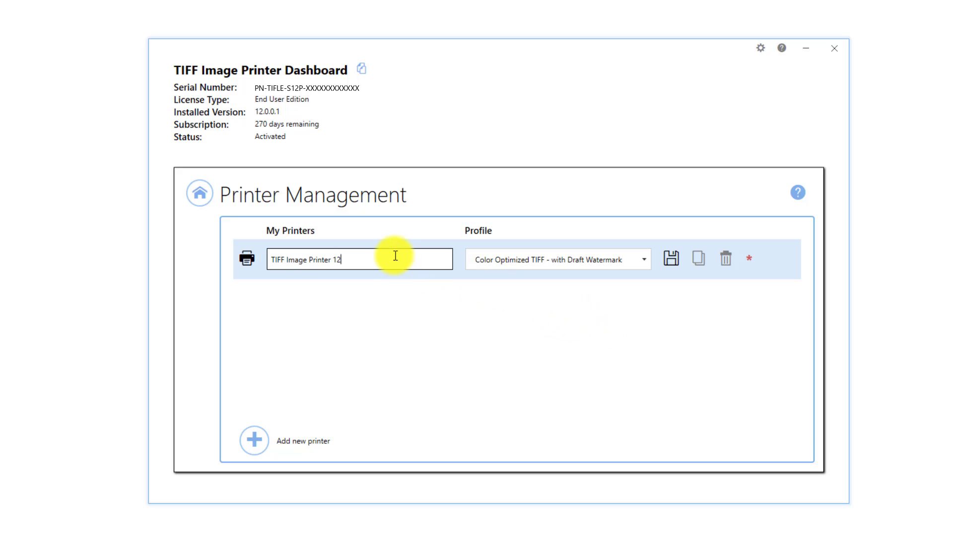
{"action": "type", "text": "- with Draft Watermark"}
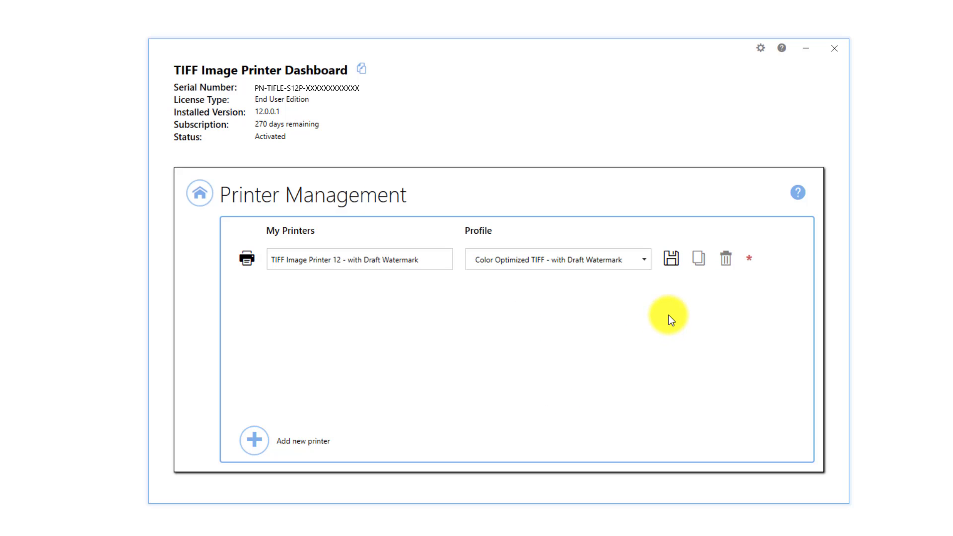
{"action": "left_click", "coordinate": [675, 264]}
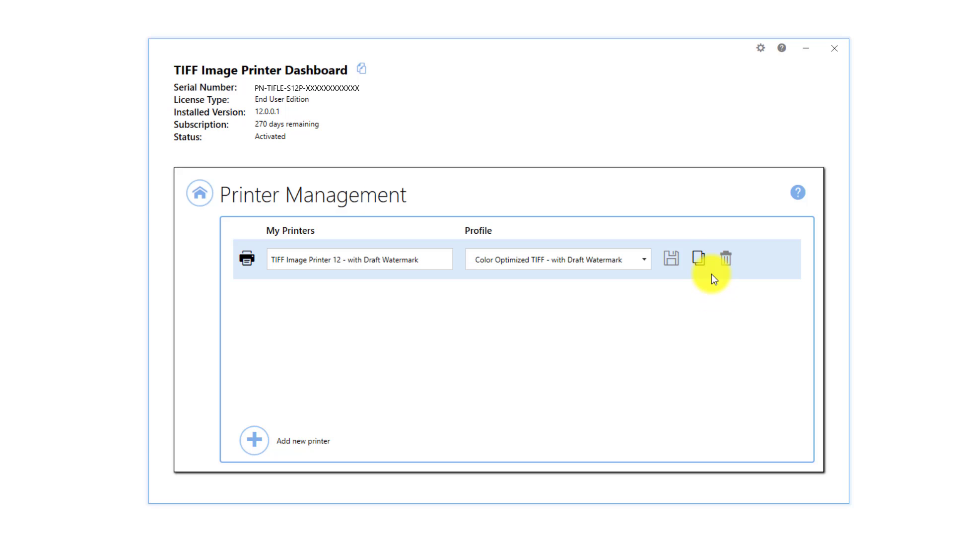
Duplicate the draft watermark printer and assign the "Color Optimized TIFF - with Logo Watermark" profile to the copy
{"action": "left_click", "coordinate": [700, 260]}
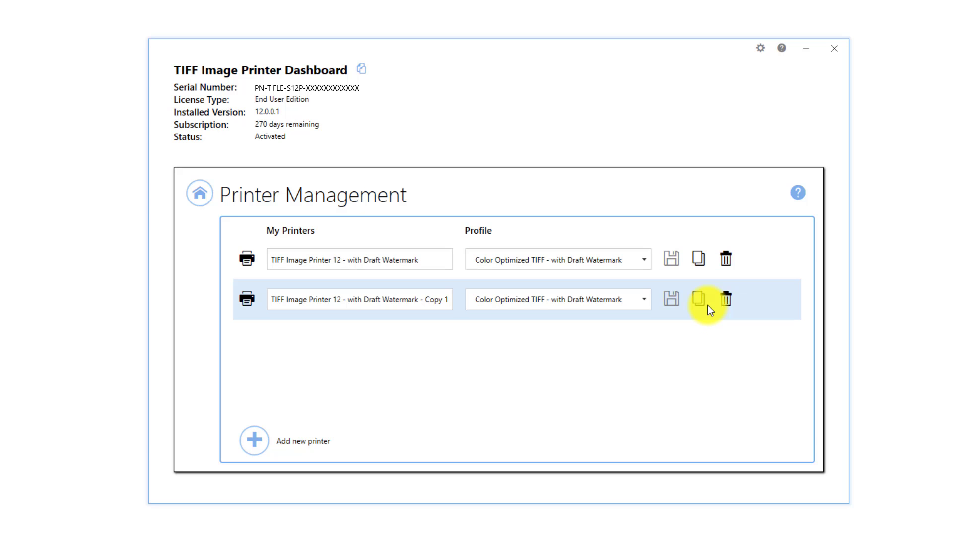
{"action": "left_click", "coordinate": [641, 301]}
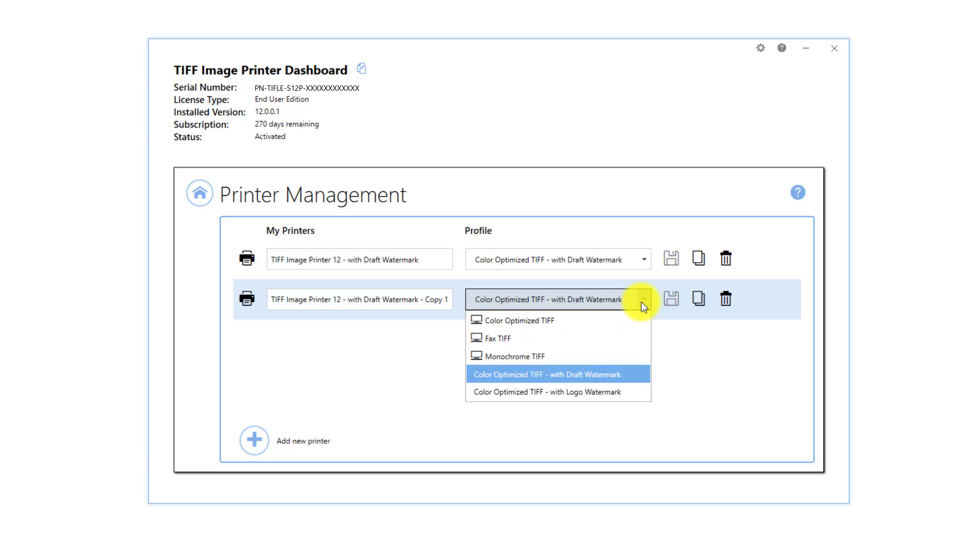
{"action": "left_click", "coordinate": [630, 396]}
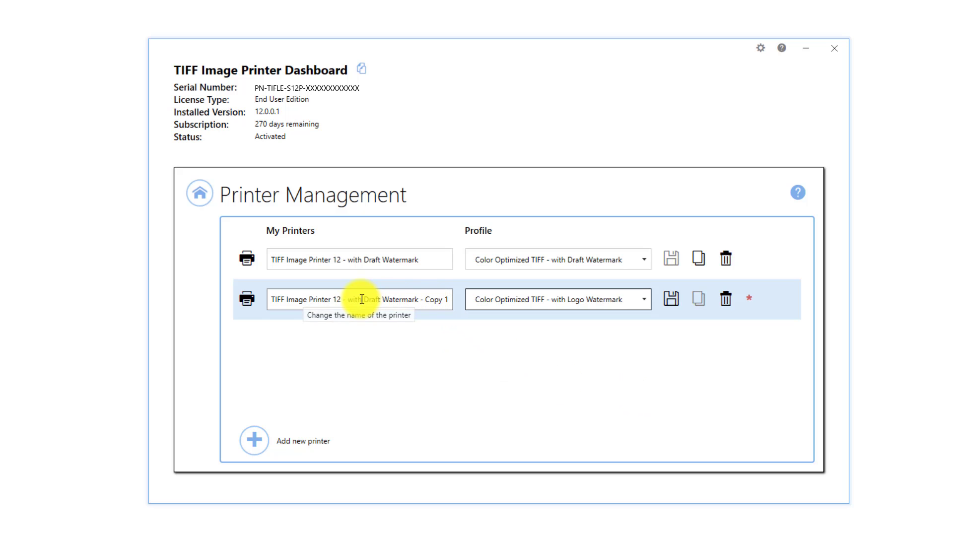
Rename the copied printer as "TIFF Image Printer 12 - with Logo Watermark", save it and close the dashboard
{"action": "left_click_drag", "start_coordinate": [364, 300], "coordinate": [452, 304]}
{"action": "type", "text": "Log"}
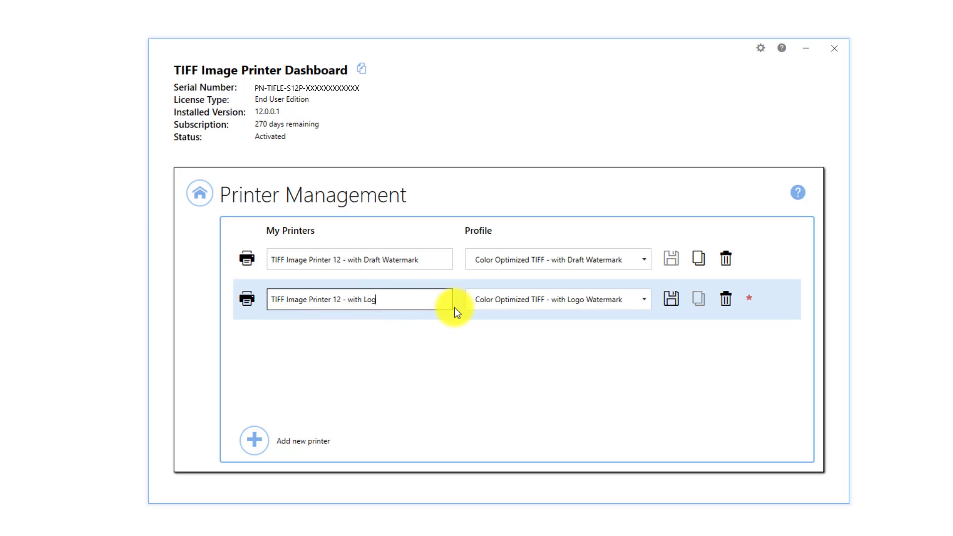
{"action": "type", "text": "o Watermark"}
{"action": "left_click", "coordinate": [672, 302]}
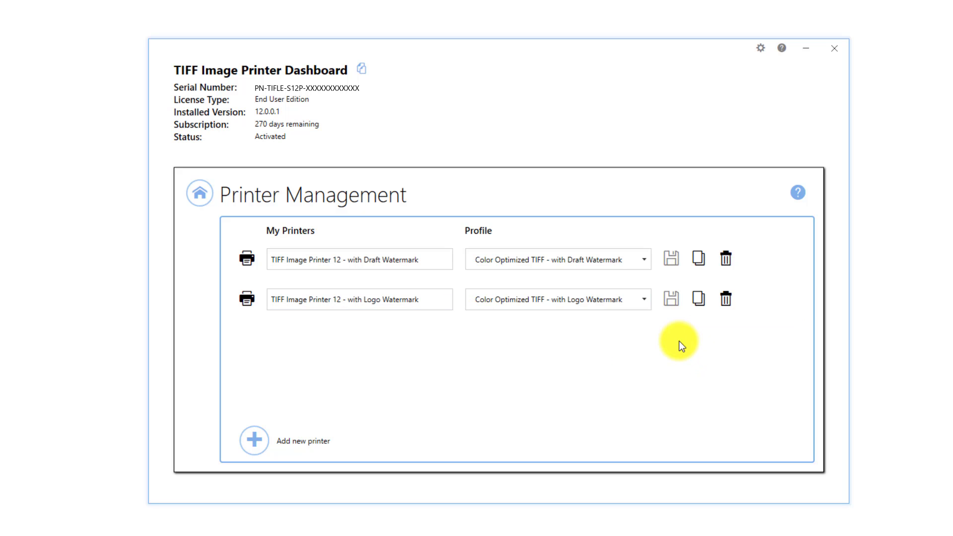
{"action": "left_click", "coordinate": [198, 205]}
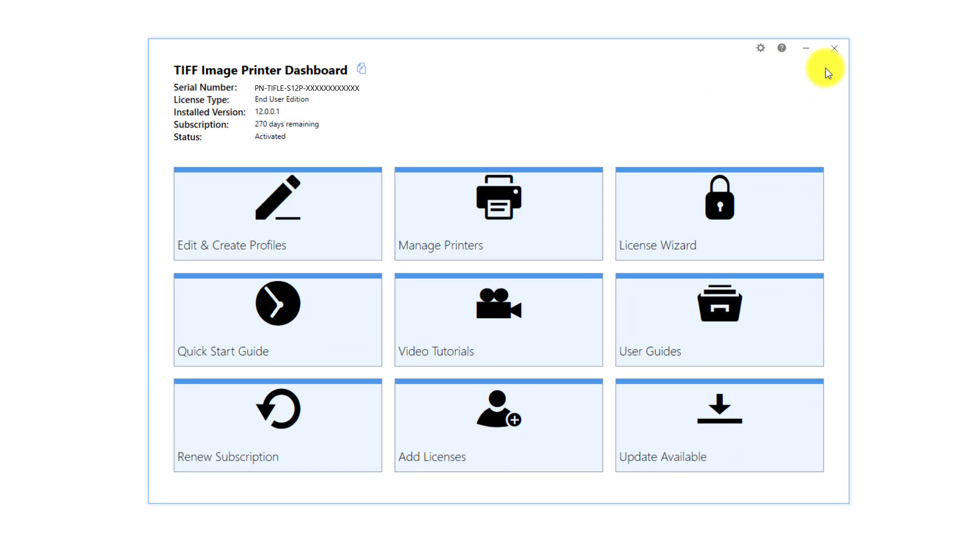
{"action": "left_click", "coordinate": [835, 49]}
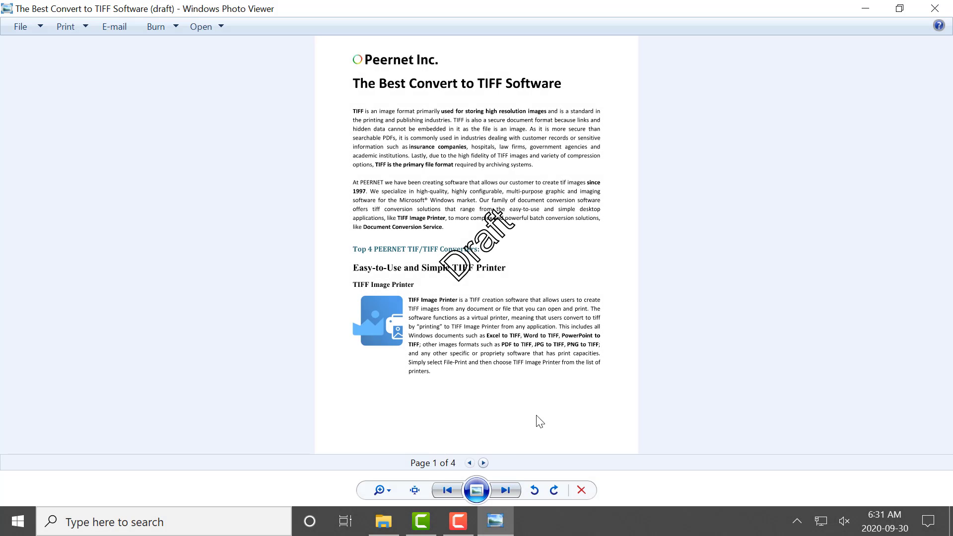
Page through the draft TIFF in Windows Photo Viewer to check the Draft watermark on each page
{"action": "left_click", "coordinate": [486, 462]}
{"action": "left_click", "coordinate": [484, 462]}
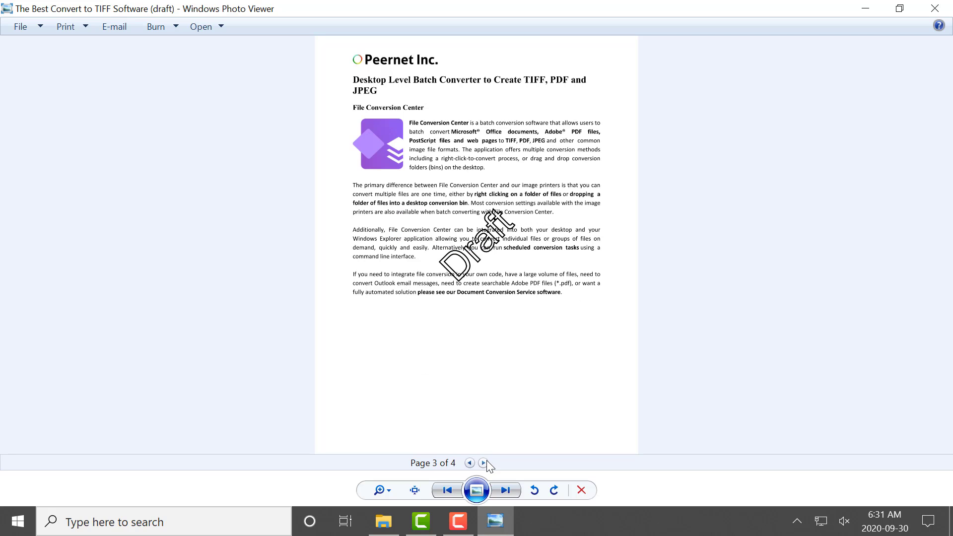
{"action": "left_click", "coordinate": [486, 461]}
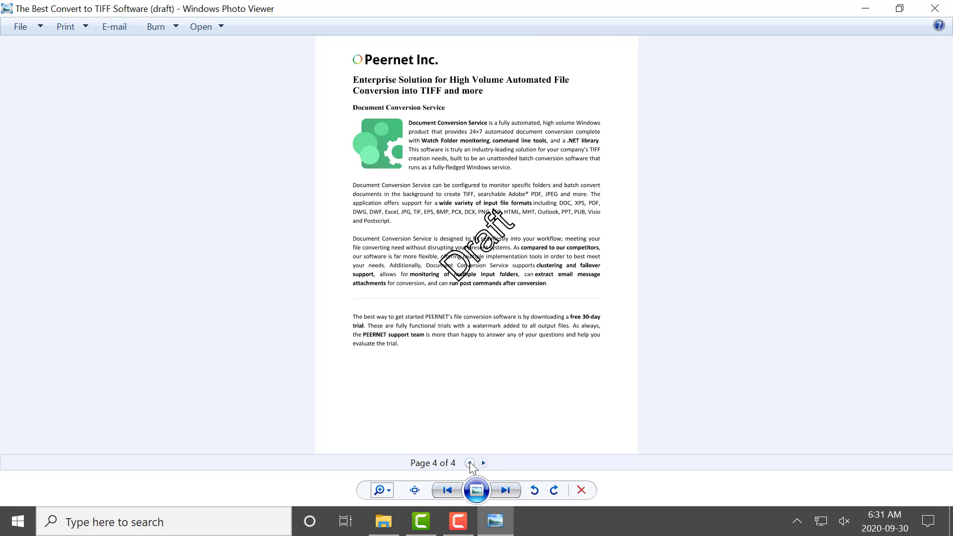
{"action": "left_click", "coordinate": [470, 463]}
{"action": "left_click", "coordinate": [470, 463]}
{"action": "left_click", "coordinate": [470, 463]}
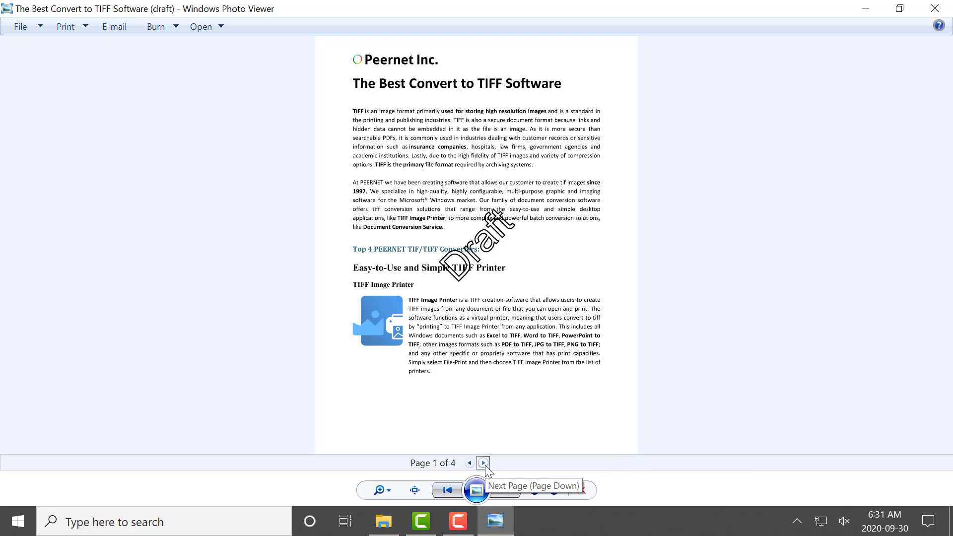
{"action": "left_click", "coordinate": [484, 463]}
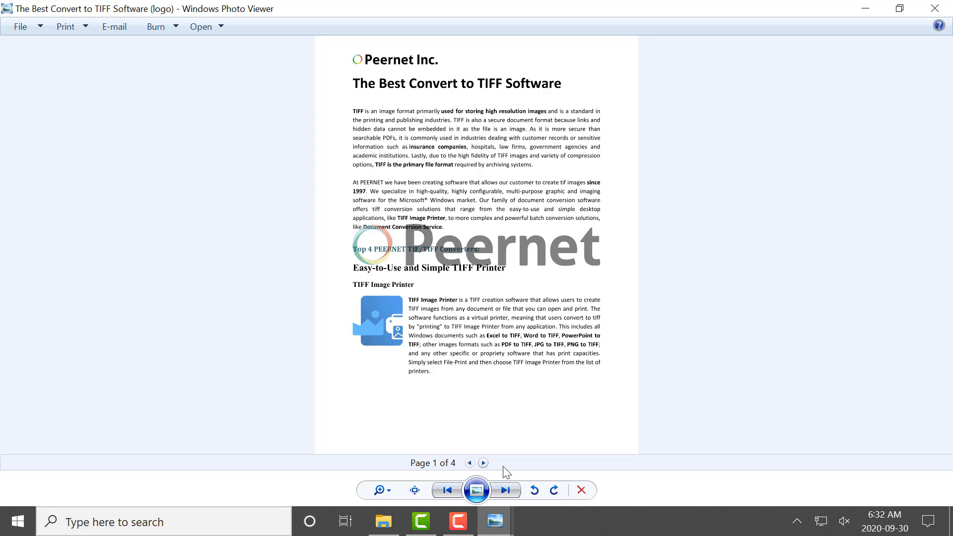
Page through the logo TIFF to its last page to check the logo watermark on each page
{"action": "left_click", "coordinate": [484, 463]}
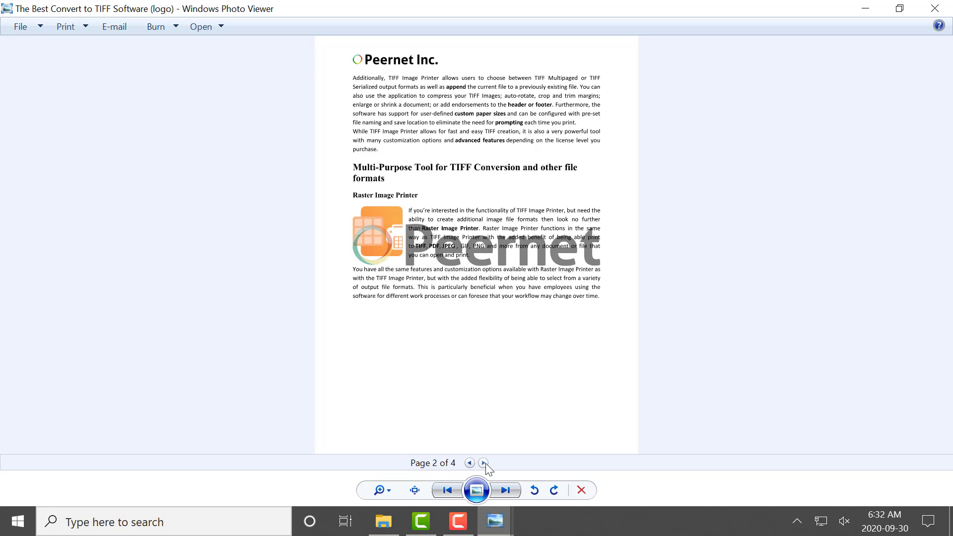
{"action": "left_click", "coordinate": [484, 463]}
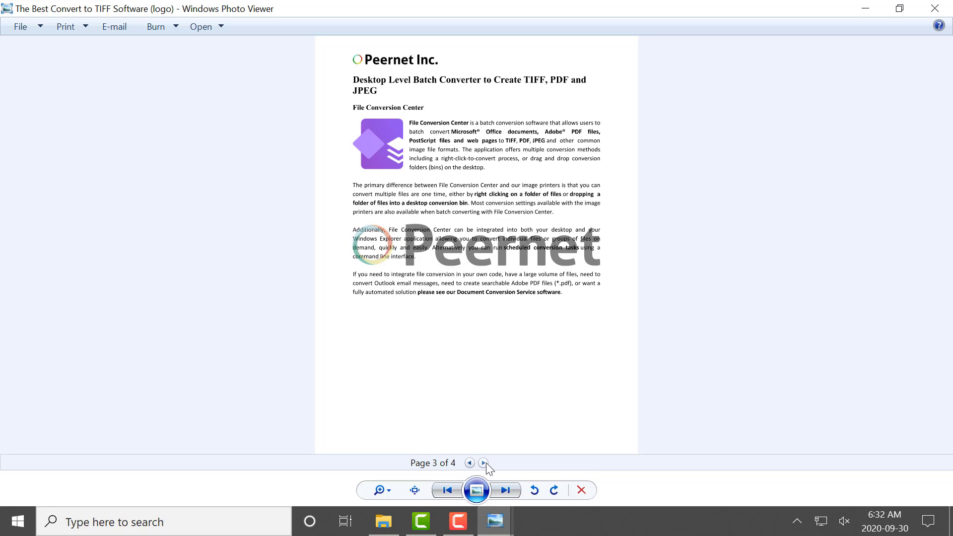
{"action": "left_click", "coordinate": [484, 463]}
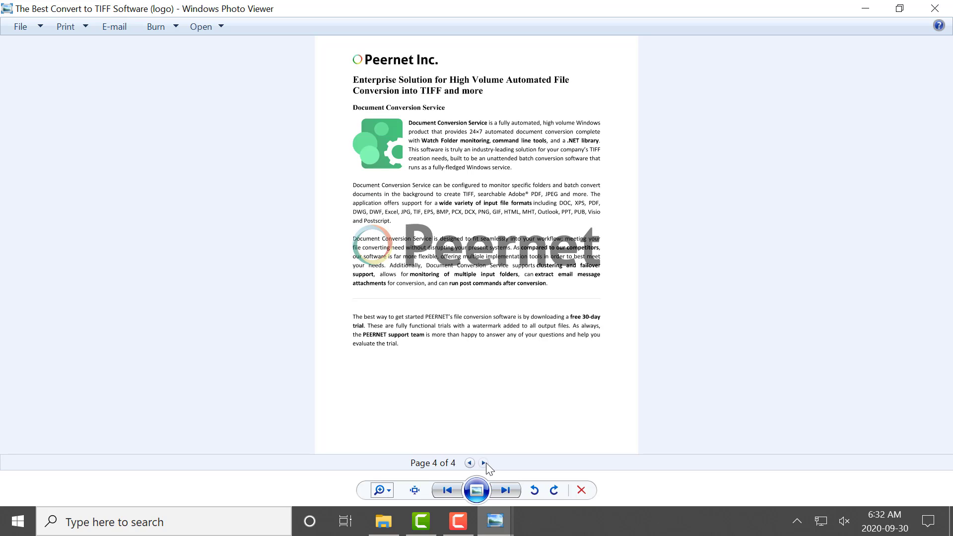